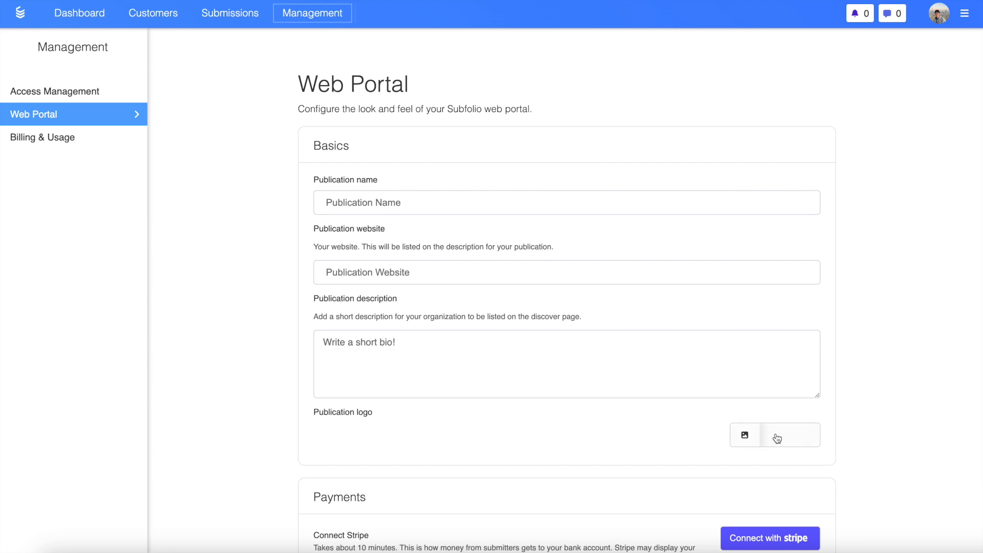
Step: Look through the Web Portal settings from Basics to Search Engine Optimization & Socials
scroll(621, 329, "down", 6)
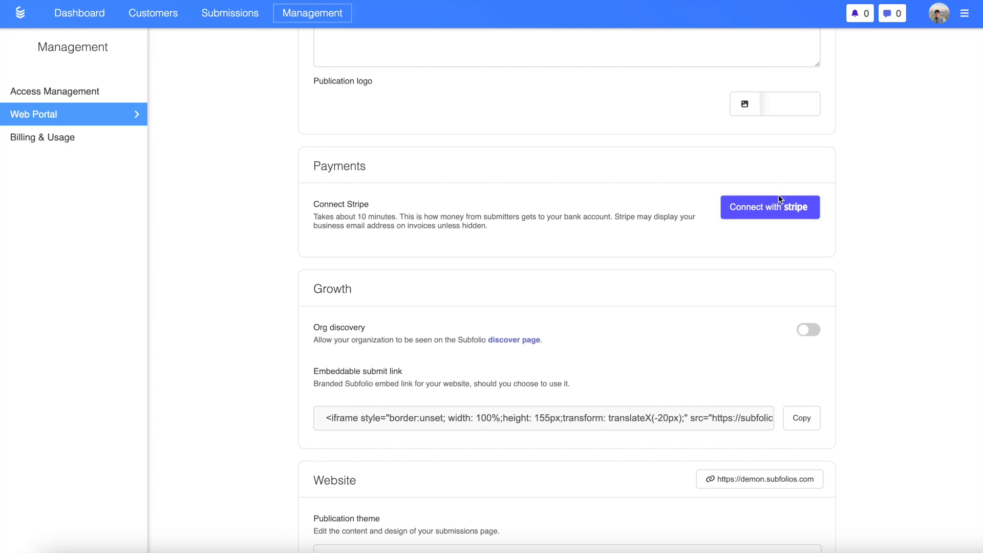
scroll(779, 196, "down", 3)
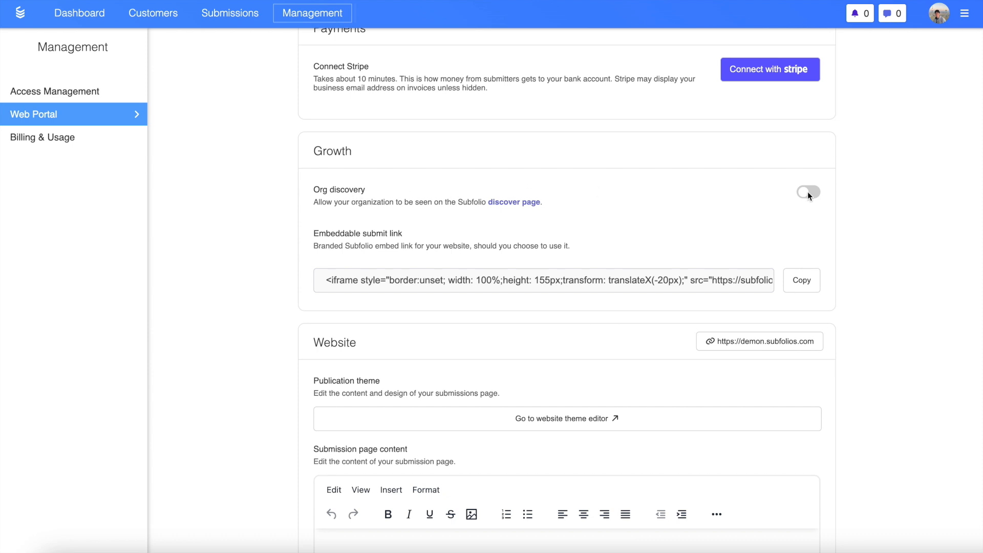
scroll(807, 192, "down", 4)
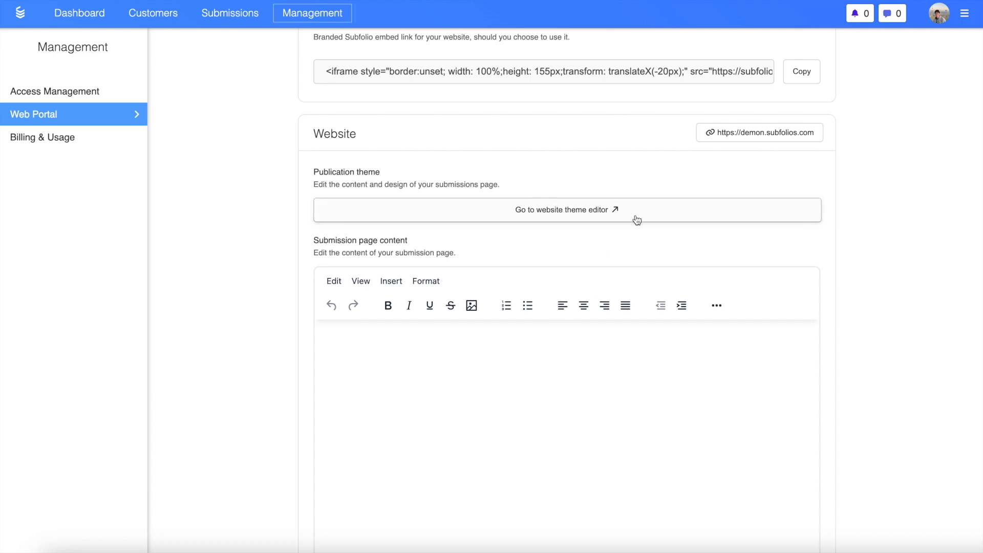
scroll(636, 219, "down", 10)
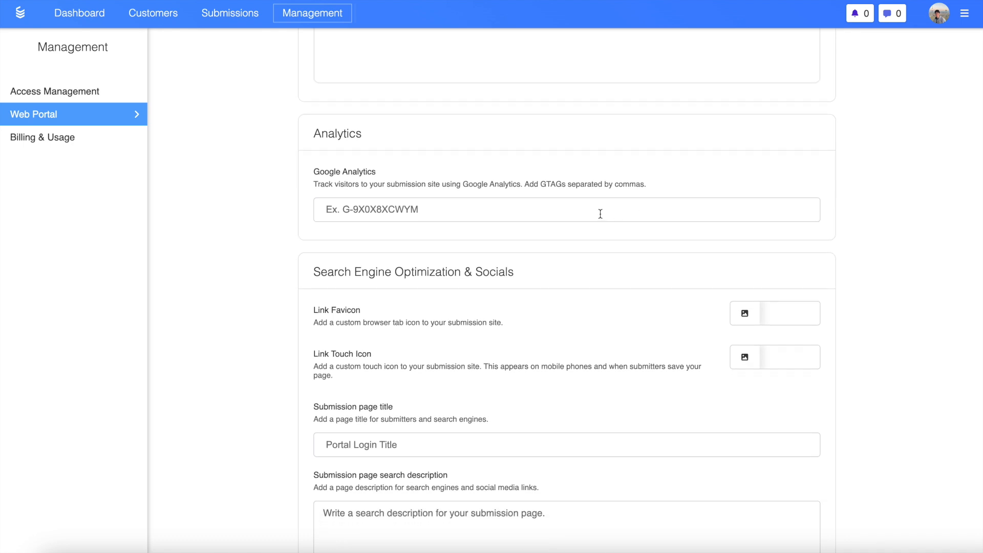
scroll(368, 207, "down", 4)
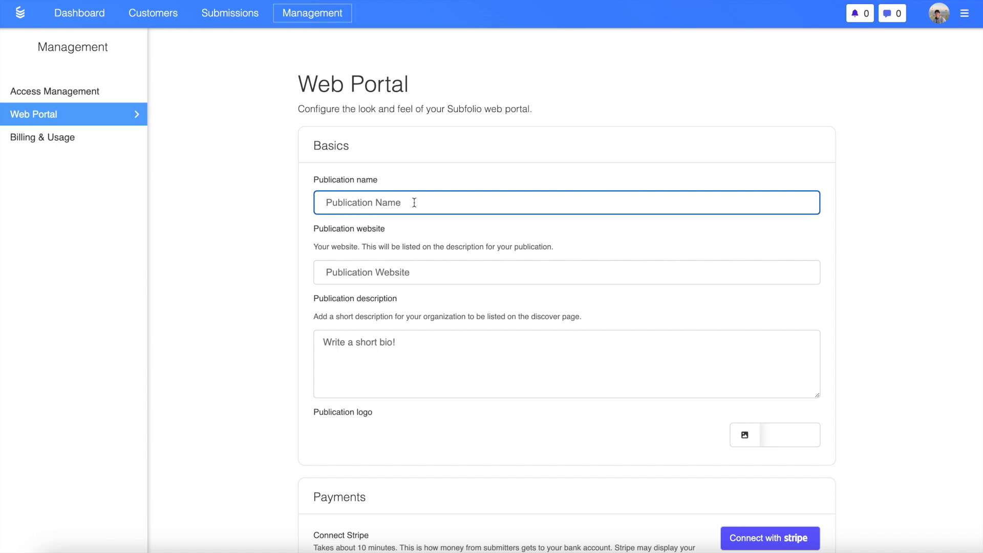
Step: Set the publication name to "Database Magazine" and save it
type("Database Magazine")
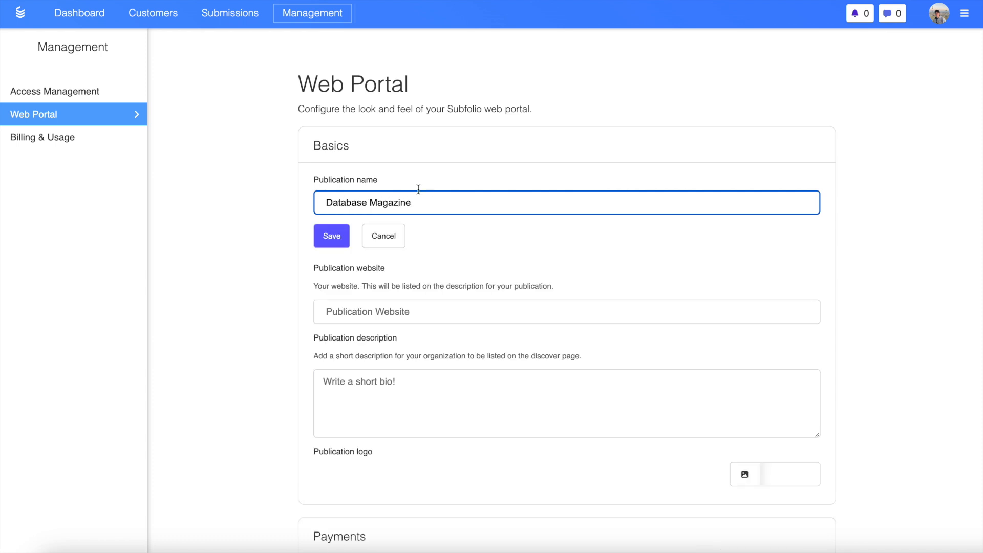
left_click(333, 234)
left_click_drag(437, 202, 383, 202)
key("BackSpace")
left_click(385, 240)
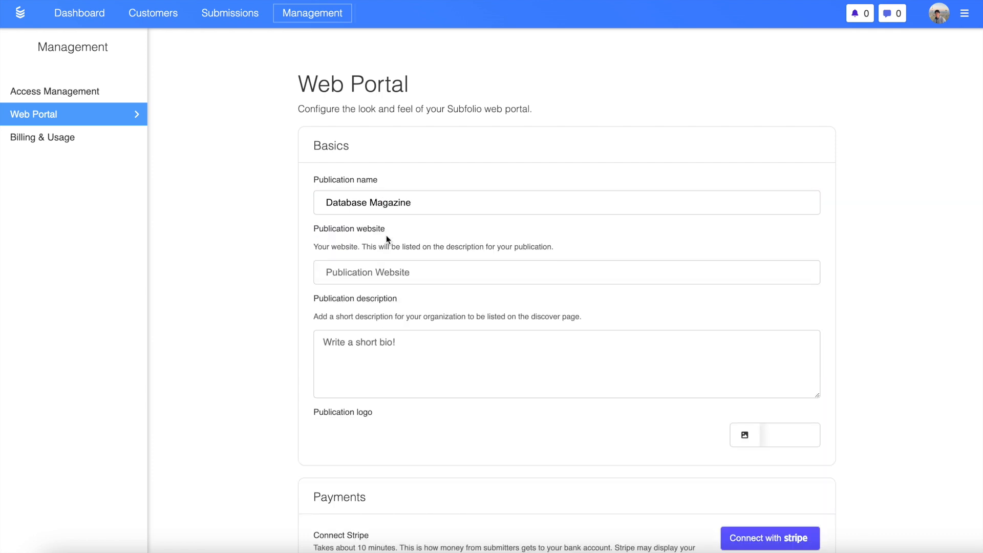
scroll(386, 235, "down", 1)
left_click(386, 235)
type("h")
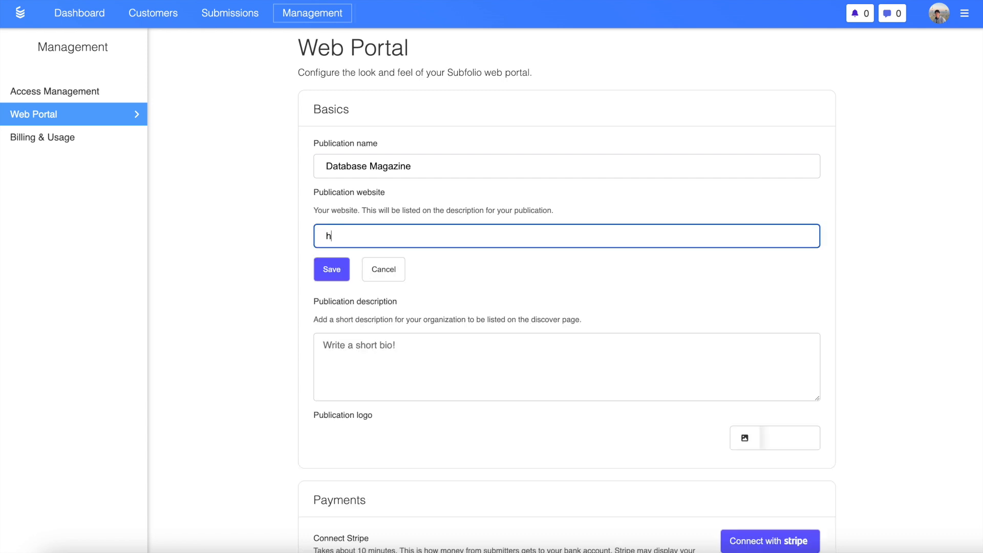
type("ttps://subfol.io")
left_click(332, 270)
Step: Write "Database Magazine explores databases." as the publication description and save it
scroll(330, 268, "down", 3)
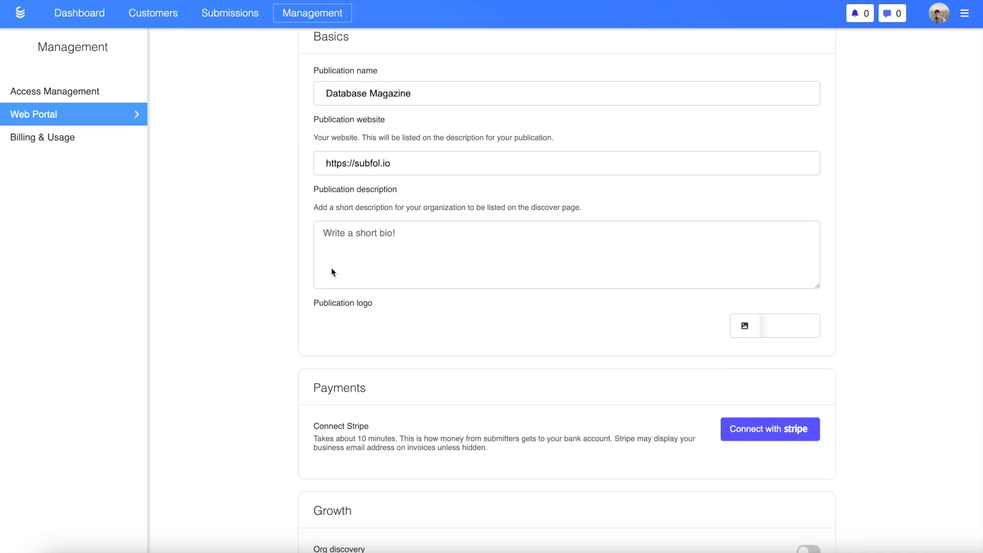
left_click(378, 238)
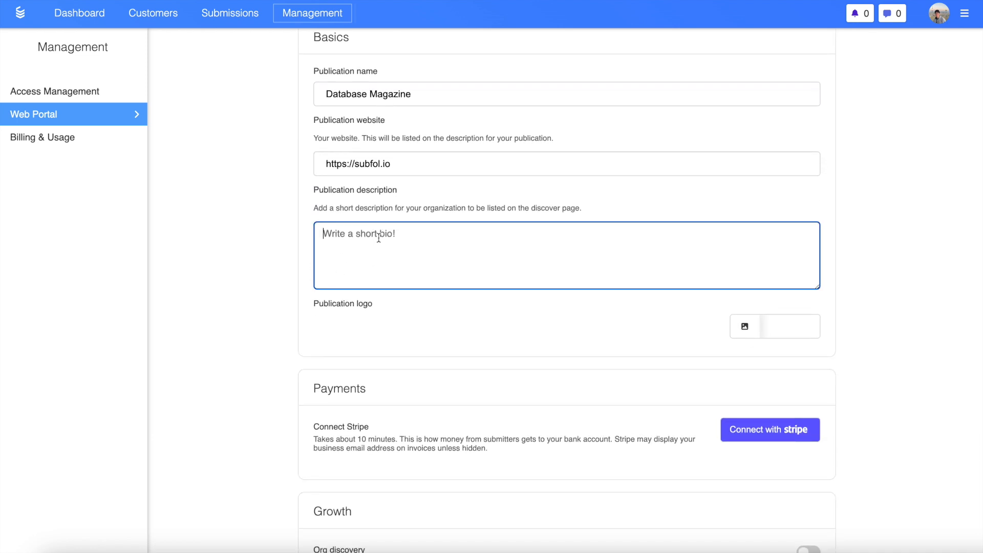
type("Database Magazine ")
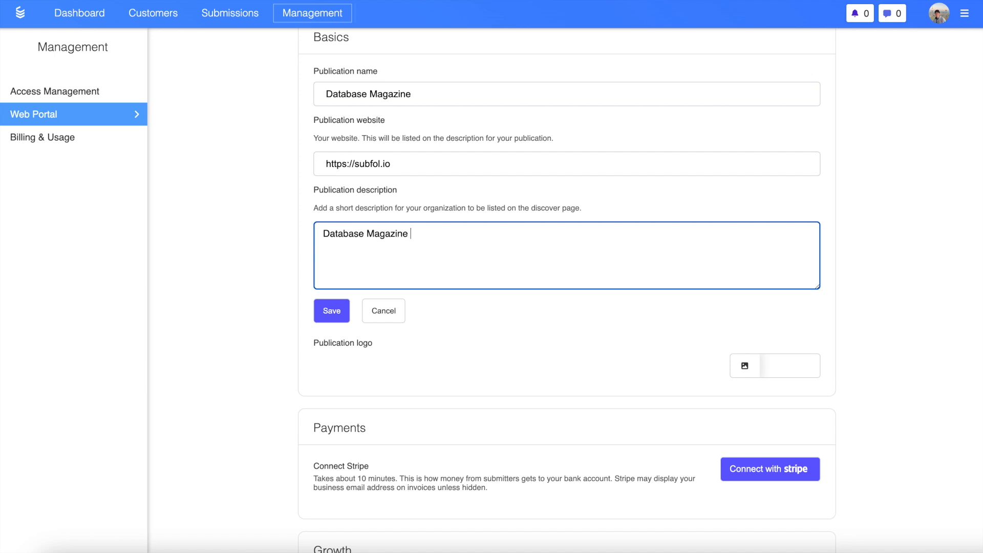
type("explores databases.")
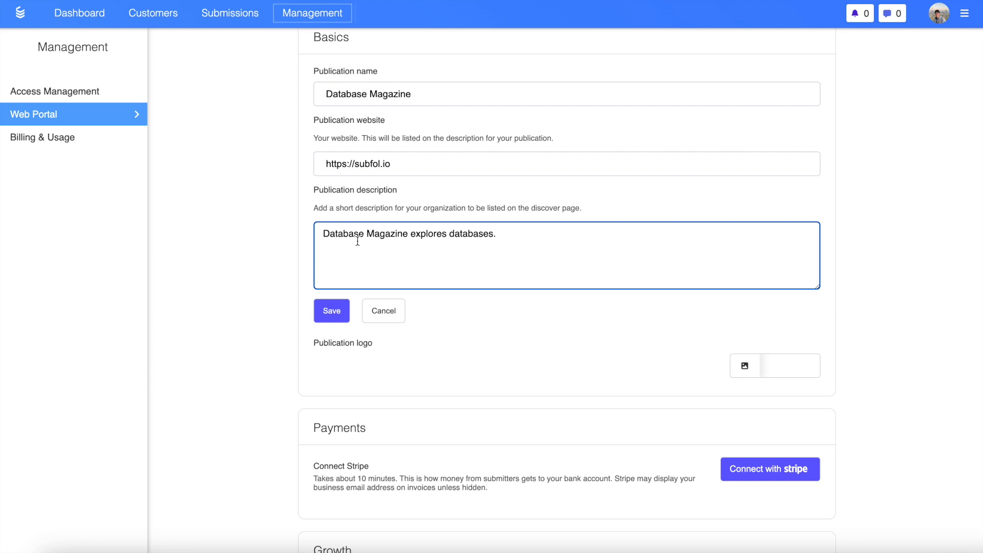
left_click(332, 313)
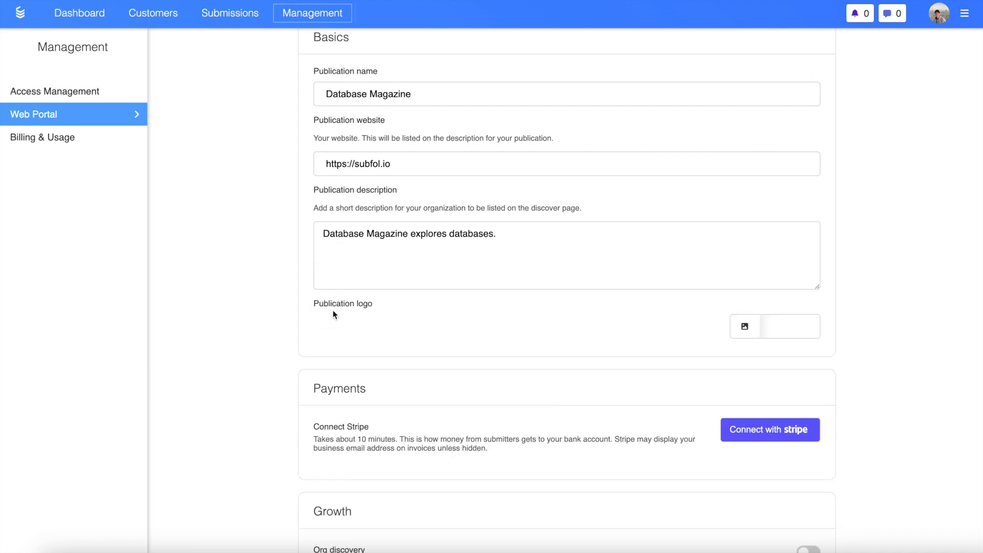
Step: Examine the publication logo's image library and its new-image form for both file upload and URL, without uploading anything
left_click(780, 328)
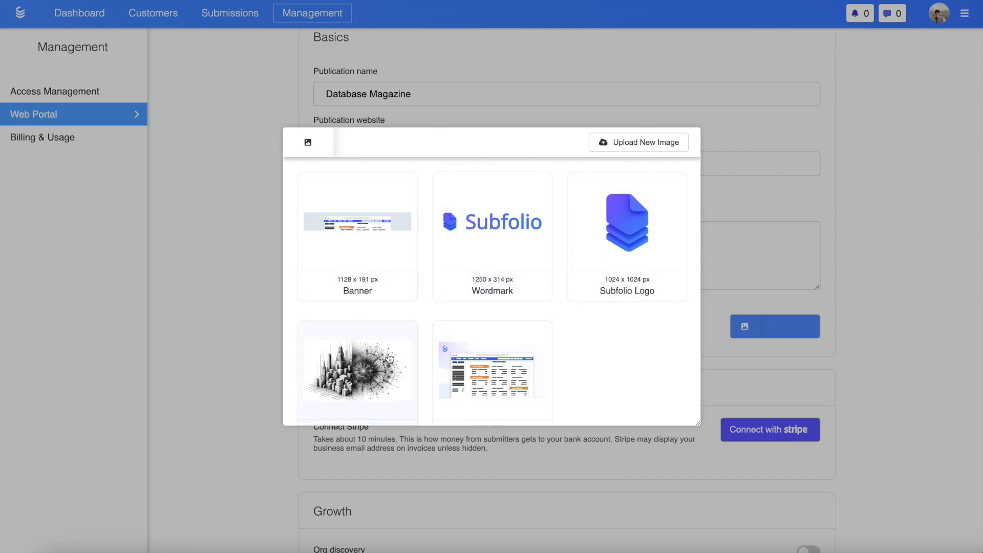
left_click(640, 145)
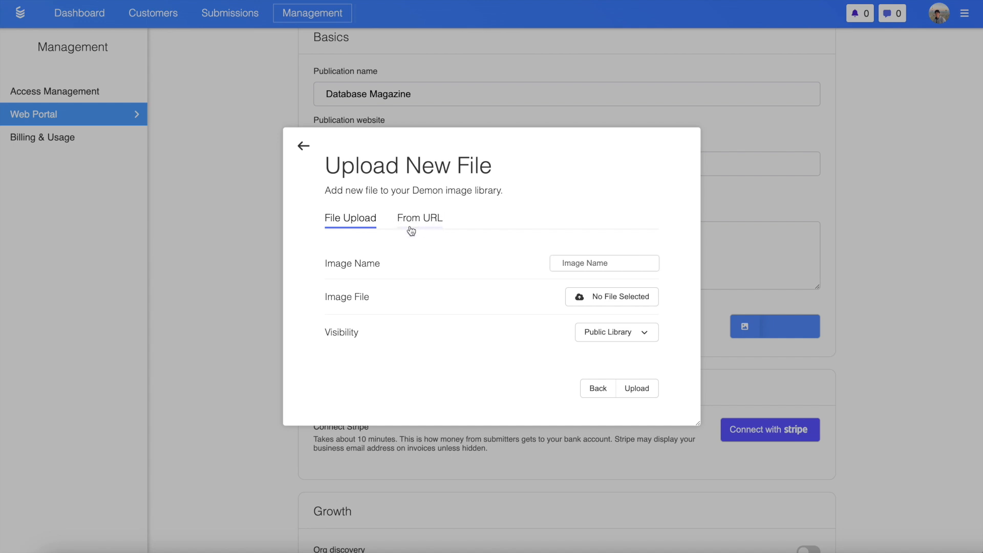
left_click(581, 260)
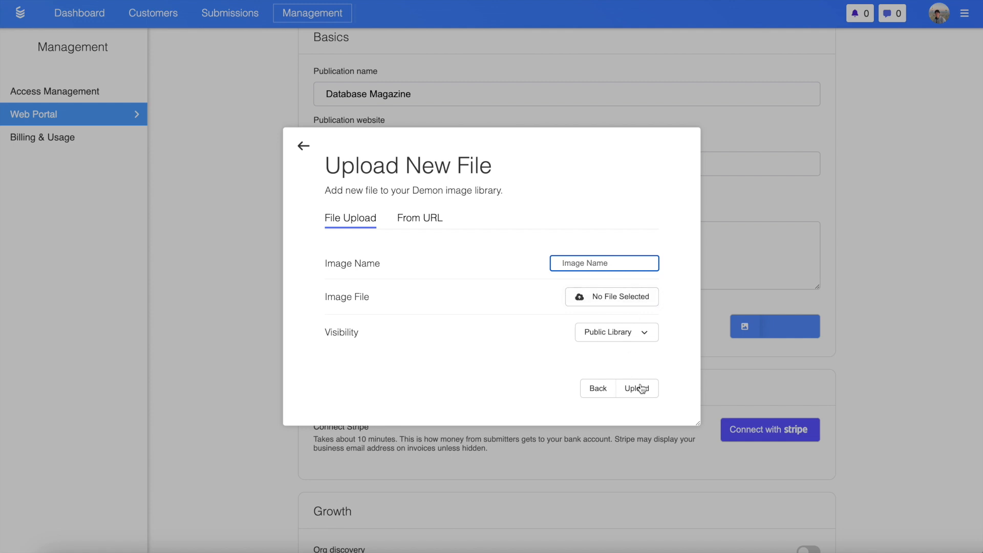
left_click(417, 217)
left_click(588, 260)
left_click(586, 296)
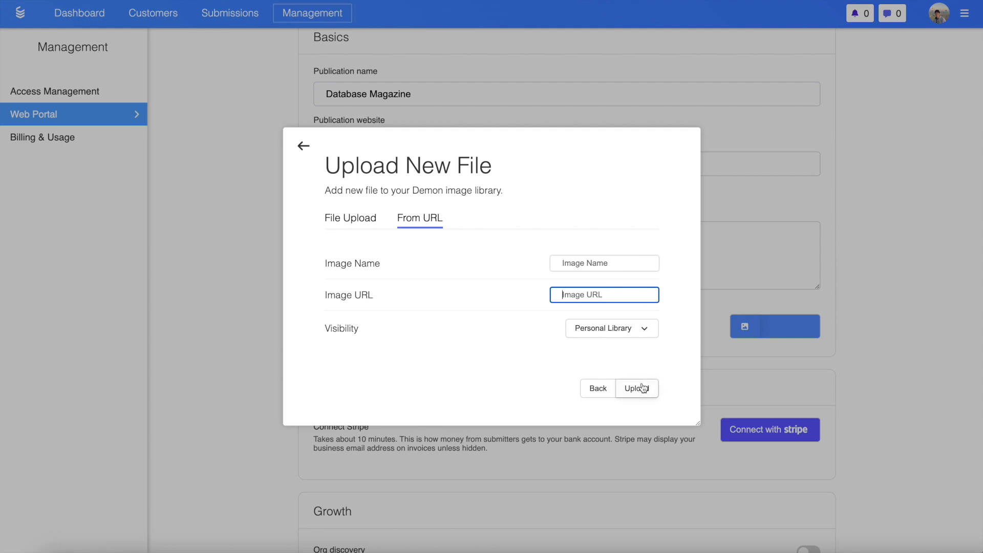
left_click(302, 145)
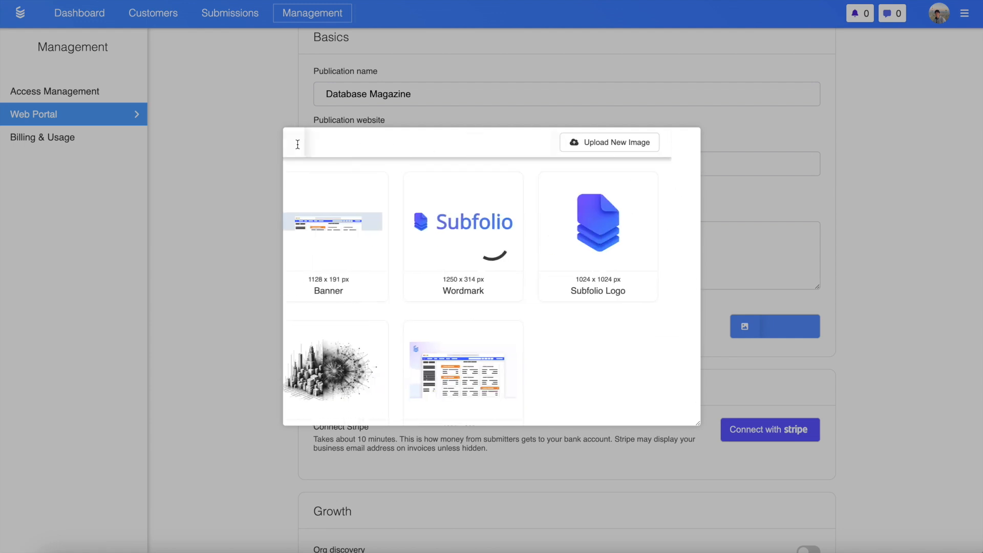
Step: Select the Subfolio Logo image as the publication logo and save it
left_click(635, 227)
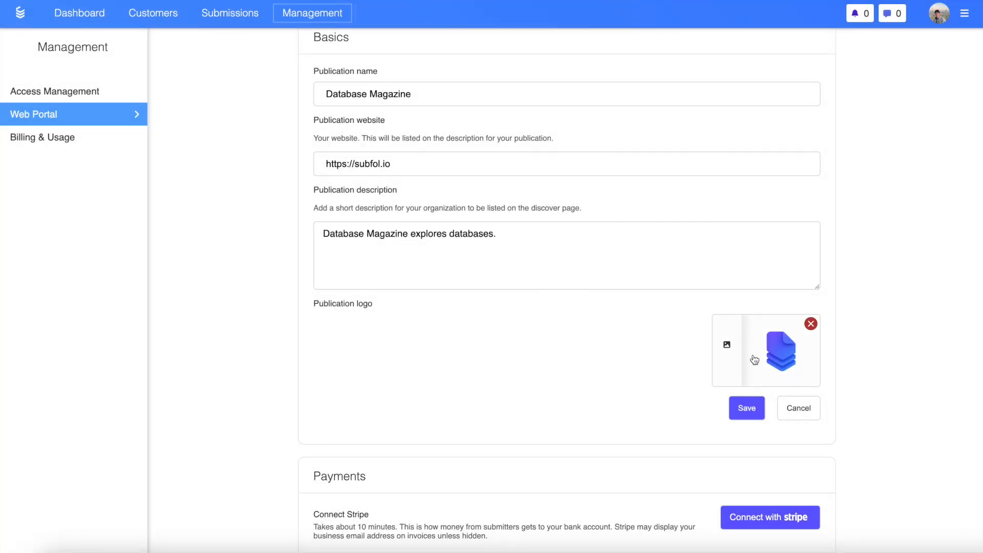
left_click(753, 411)
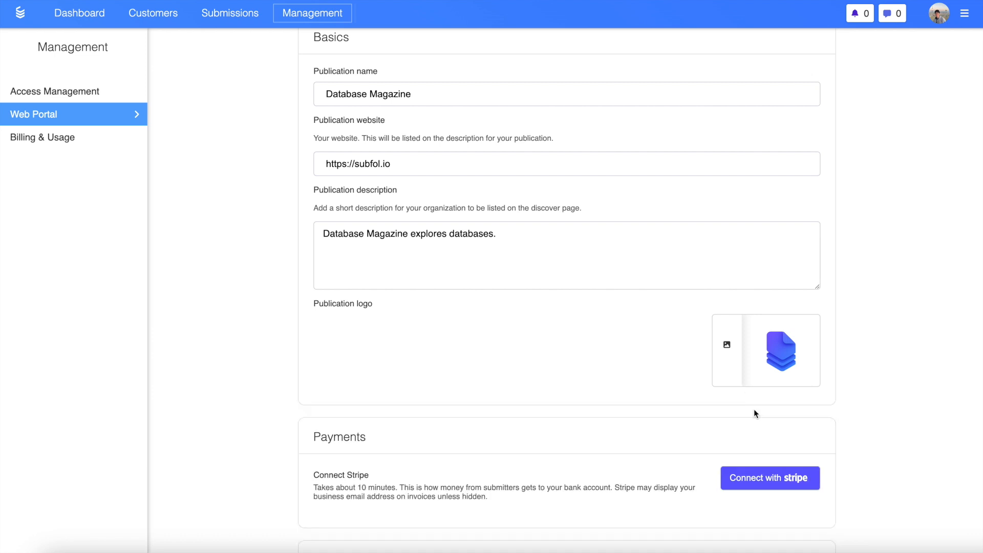
Step: Clear the publication logo, confirm the removal and save the empty selection
mouse_move(807, 351)
left_click(811, 325)
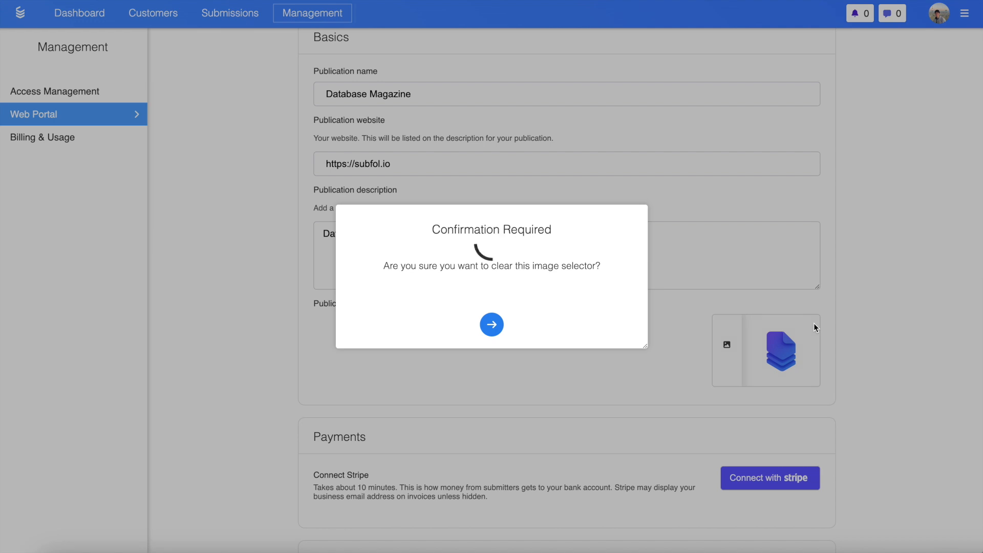
left_click(492, 326)
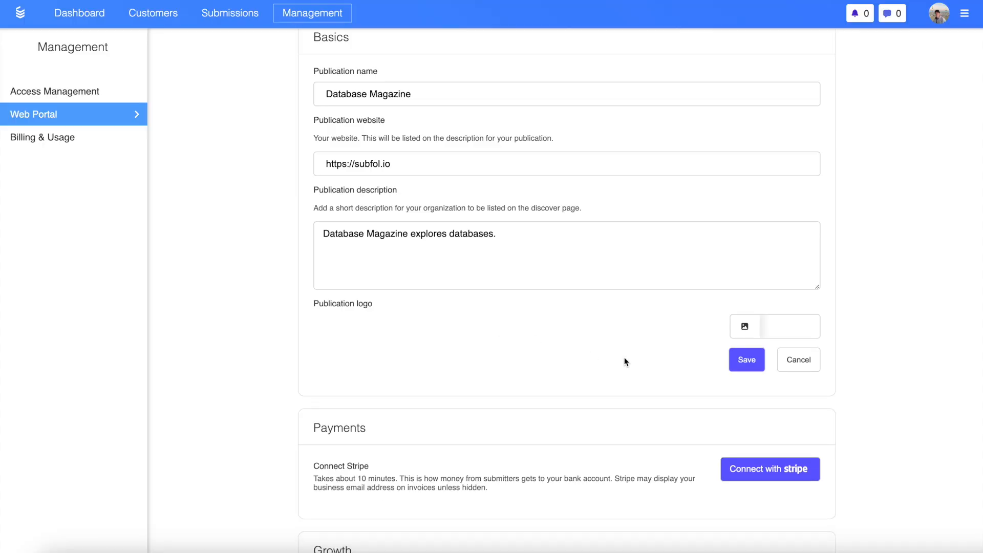
left_click(745, 359)
Step: Choose the Subfolio Logo image from the library for the empty publication logo and save it
left_click(783, 330)
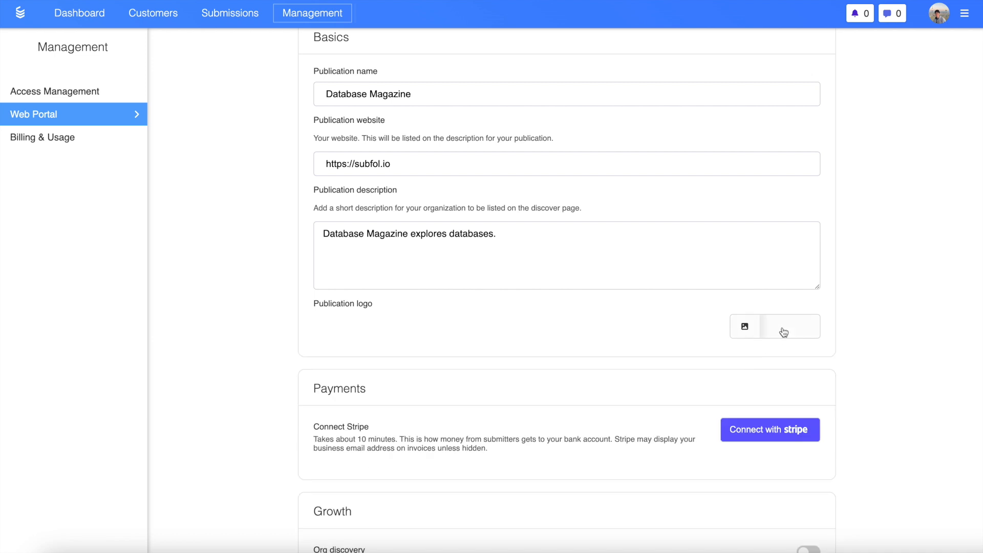
left_click(614, 243)
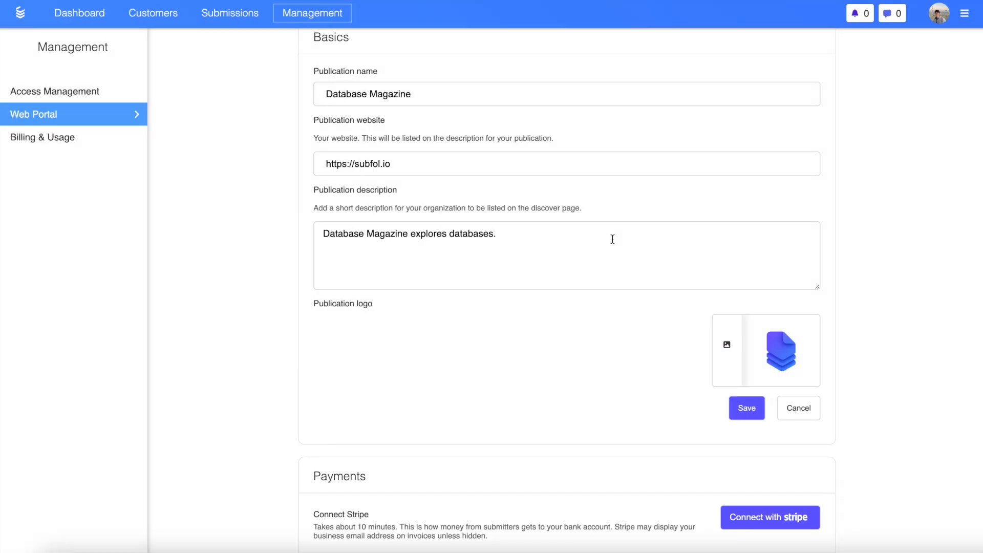
left_click(748, 406)
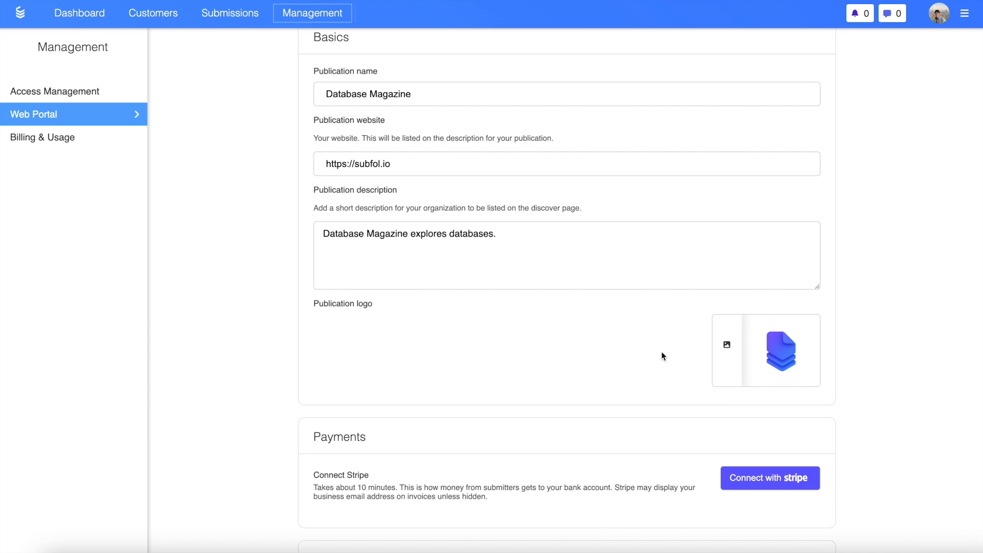
Step: Enable Org discovery and save, and switch it back off and save again
scroll(662, 354, "down", 3)
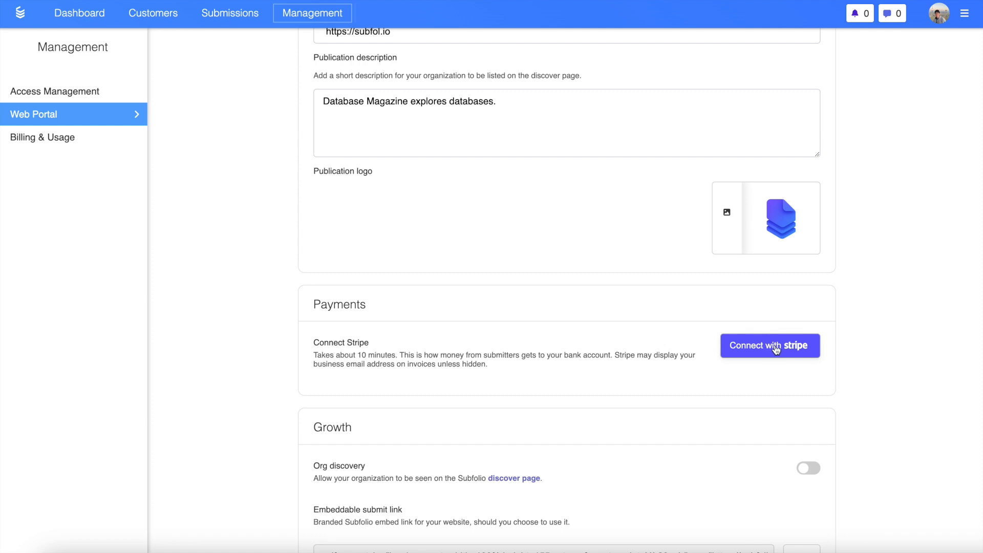
scroll(775, 348, "down", 3)
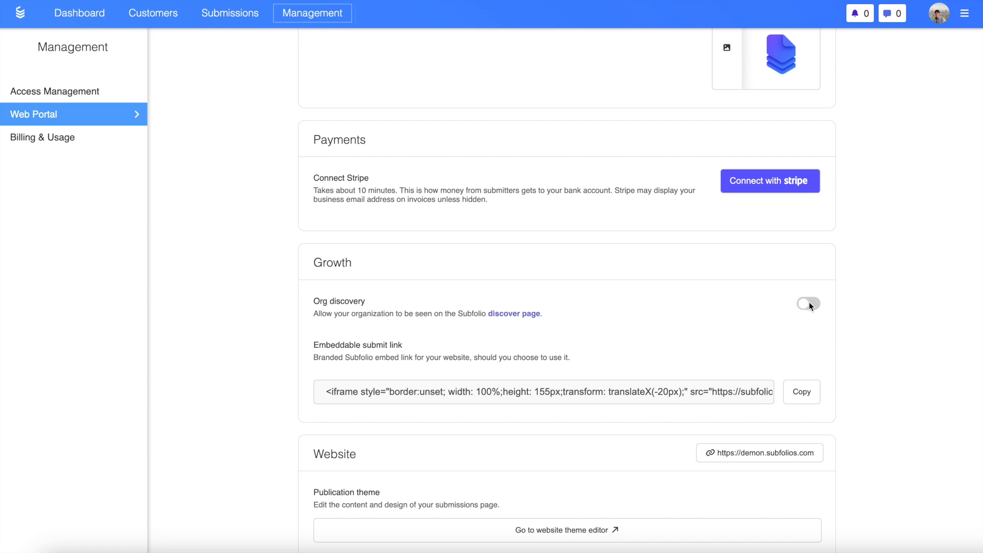
left_click(809, 304)
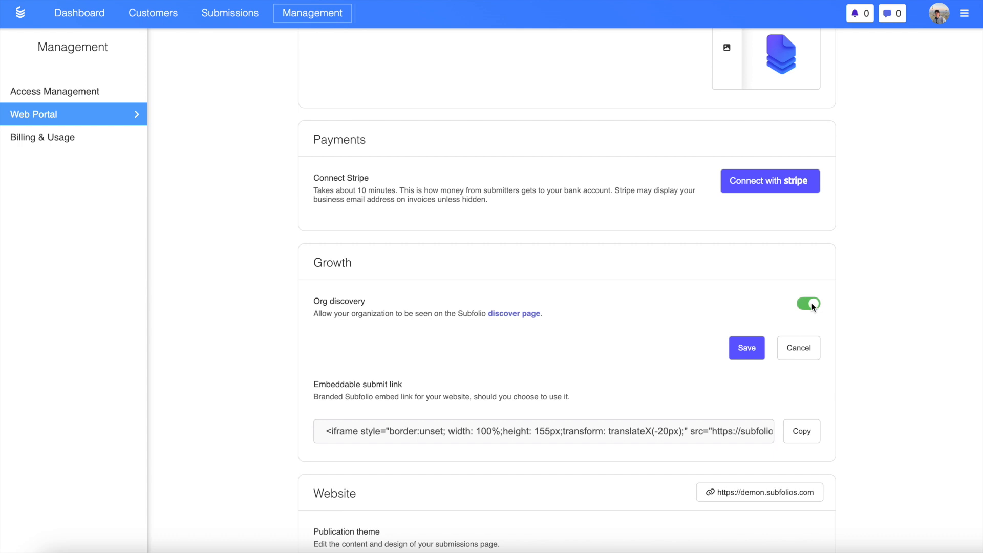
left_click(748, 349)
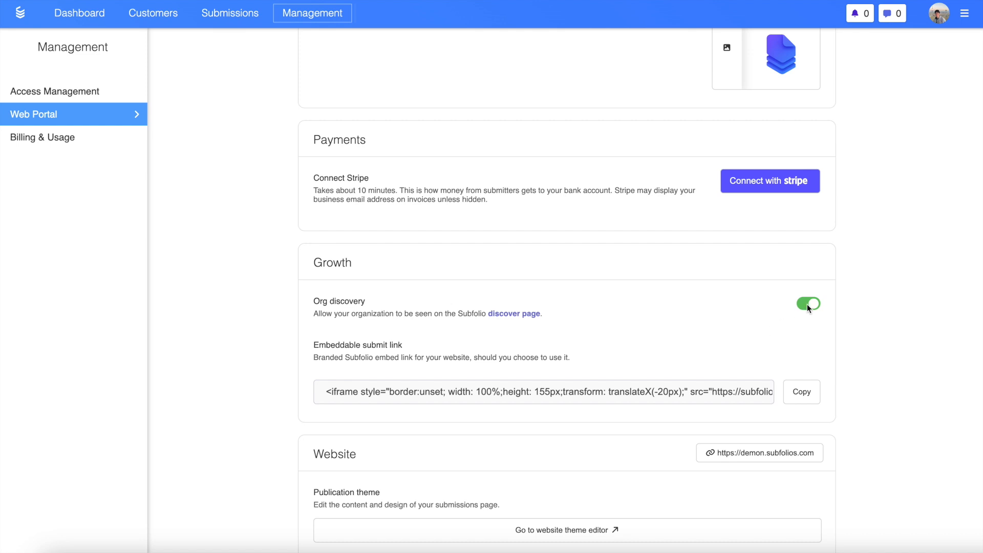
left_click(807, 304)
left_click(748, 346)
Step: Copy the embeddable submit link code and try the embedded Submit Online link on its test page
left_click(803, 394)
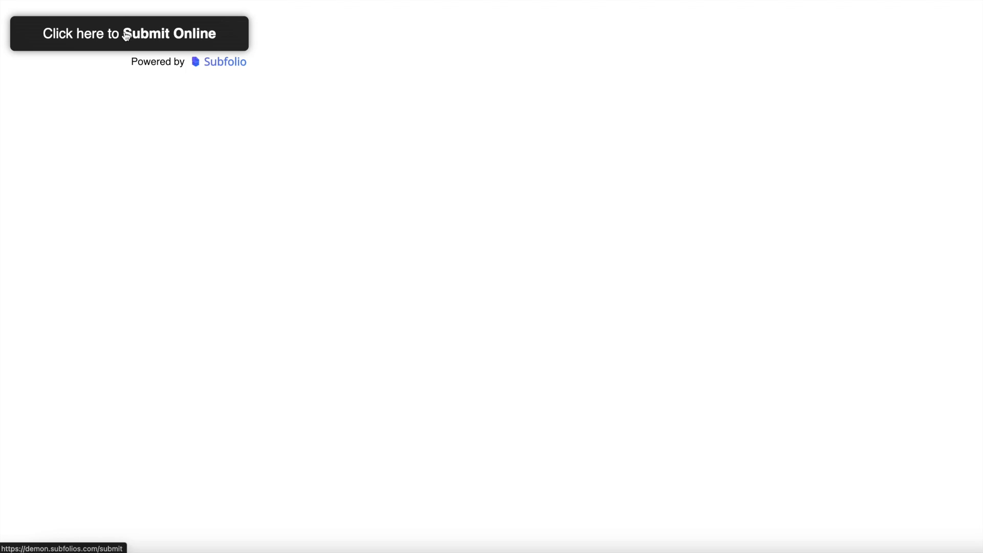
left_click(144, 32)
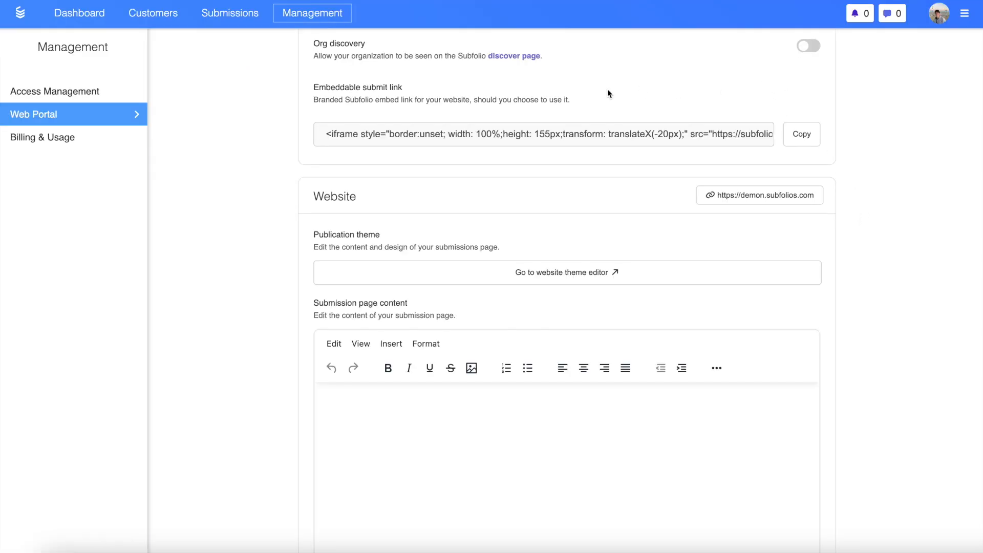
Step: Enter "Database magazine explores the complex world of database management." as the submission page content and save it
scroll(405, 97, "down", 3)
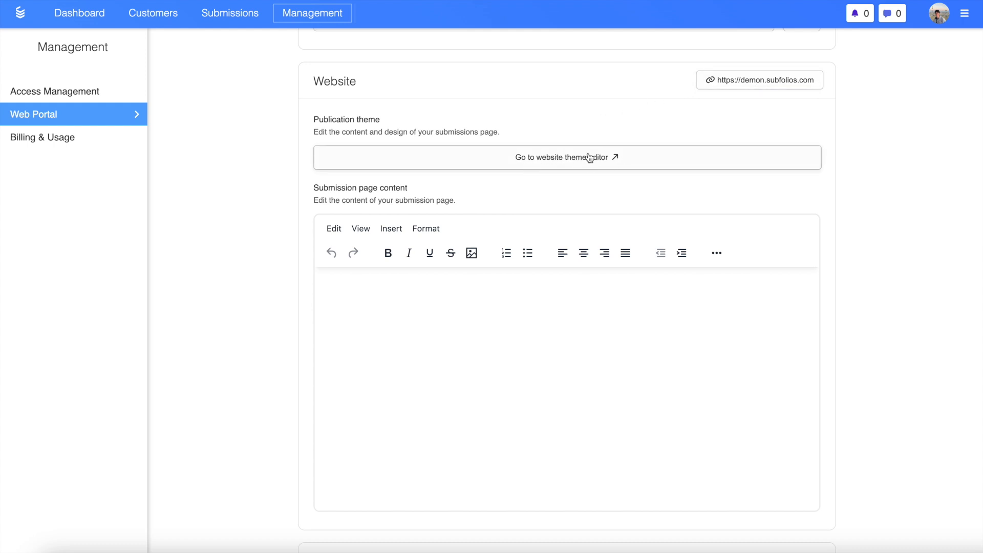
scroll(590, 158, "down", 2)
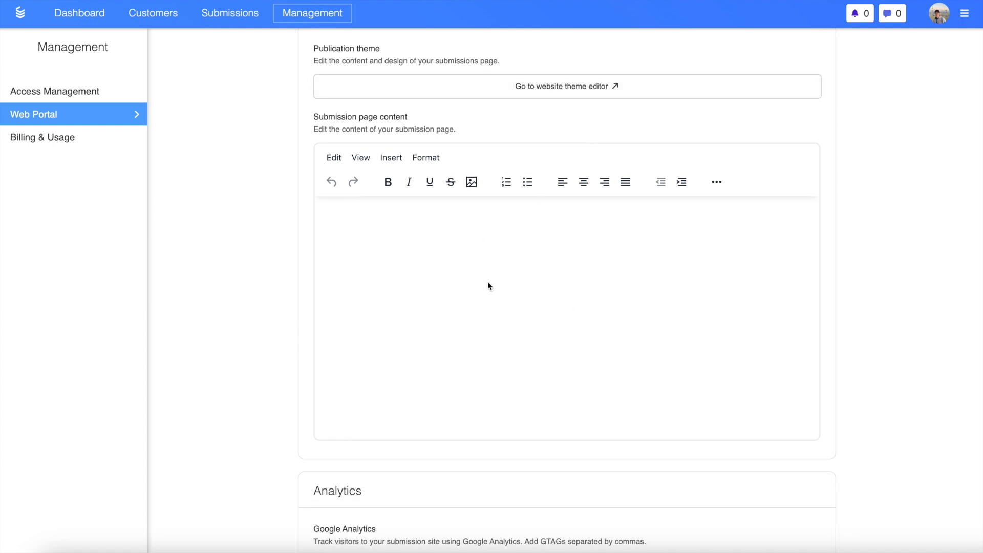
left_click(464, 281)
type("Datab")
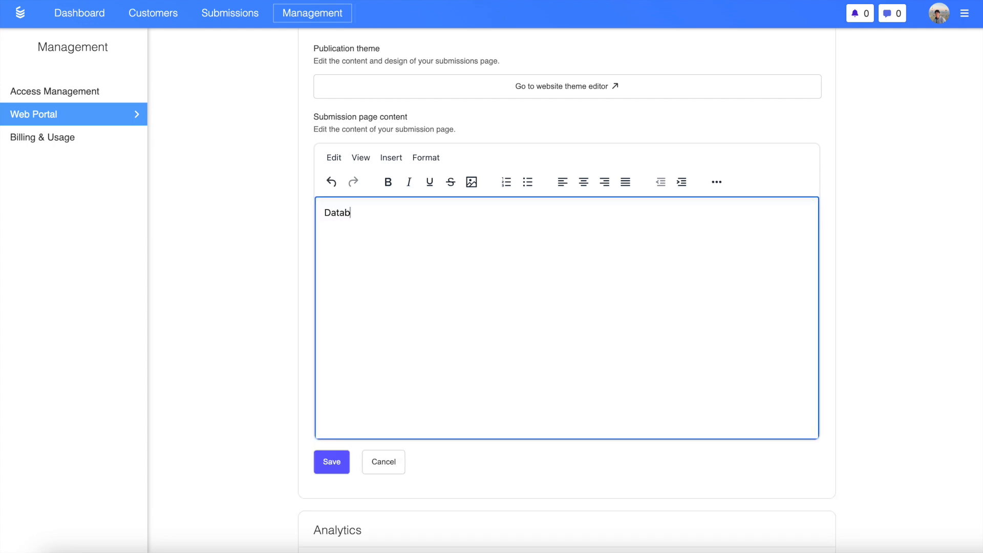
type("ase magazine explores the complex world of database management.")
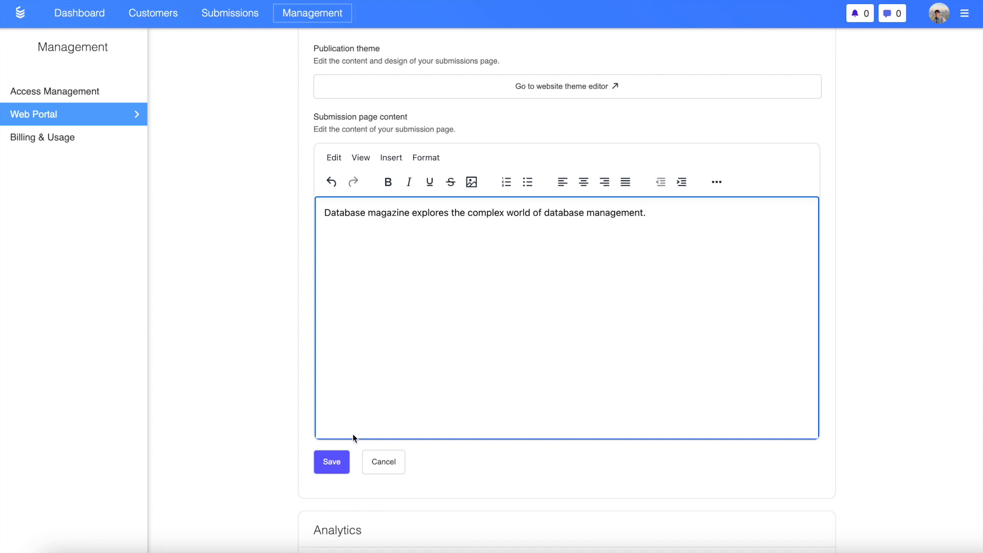
left_click(333, 461)
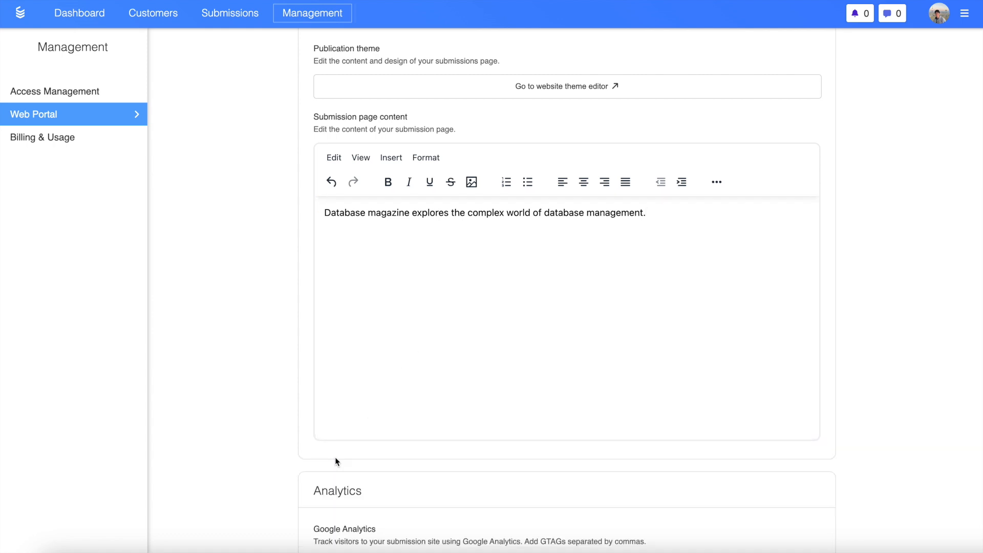
Step: Open the website theme editor and look through its Branding and Colors settings
scroll(336, 461, "up", 3)
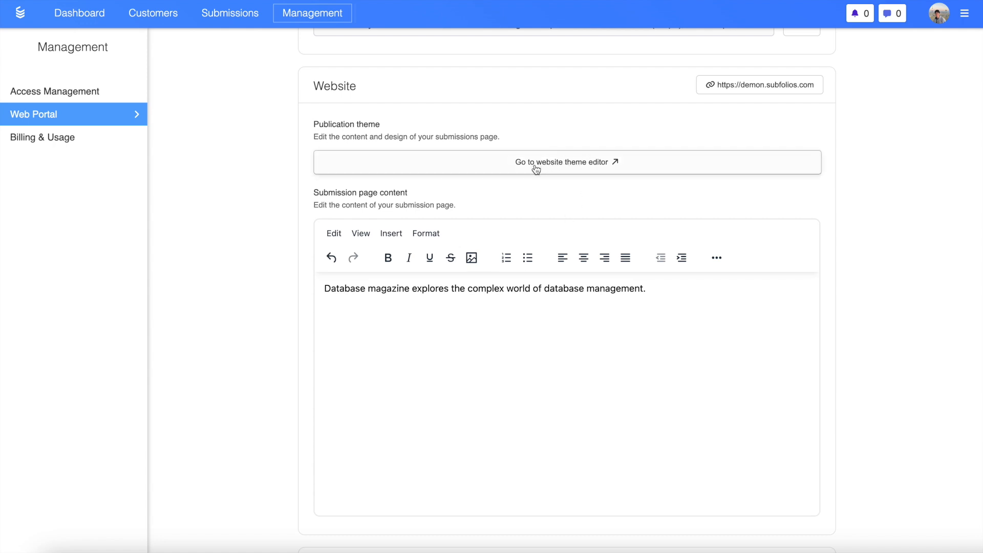
left_click(574, 168)
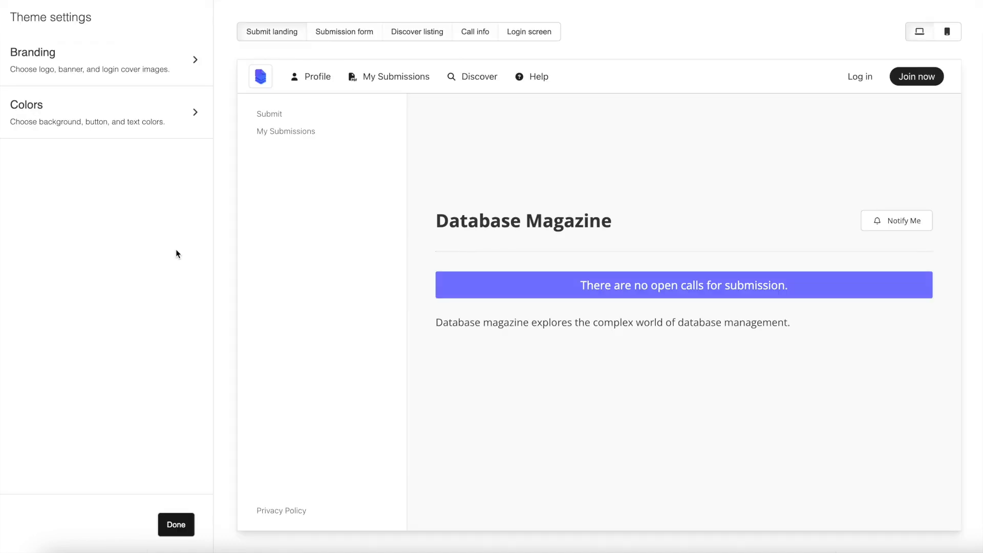
left_click(136, 72)
mouse_move(135, 95)
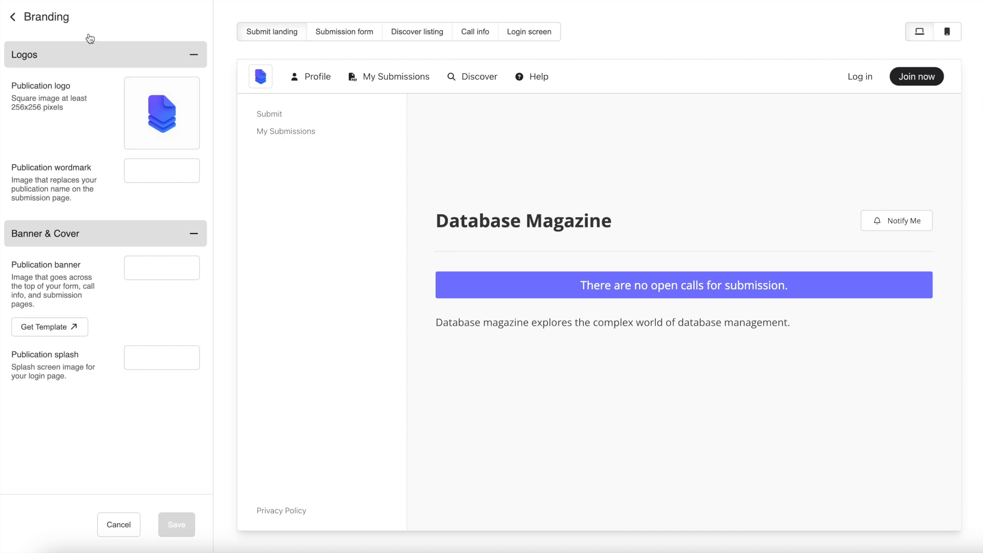
left_click(31, 17)
left_click(75, 111)
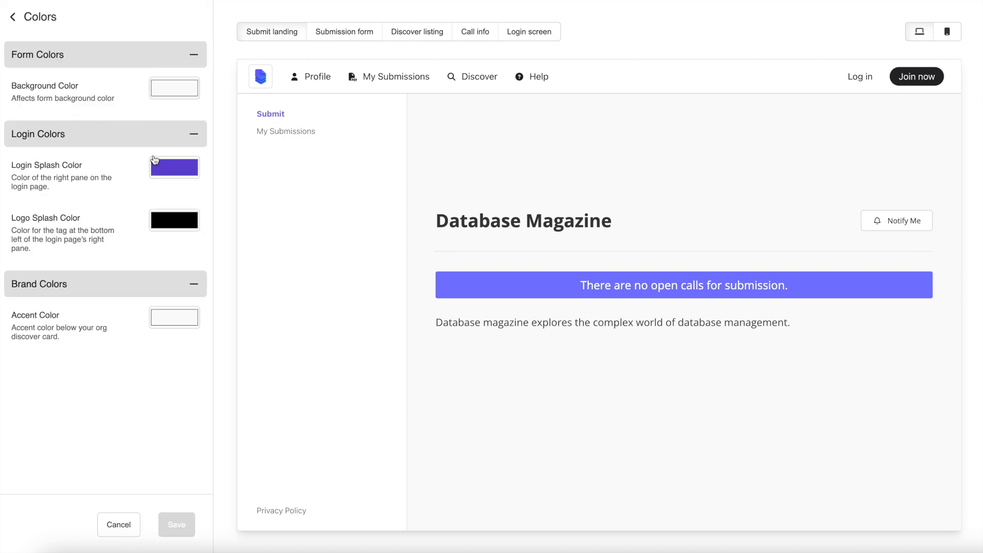
left_click(103, 28)
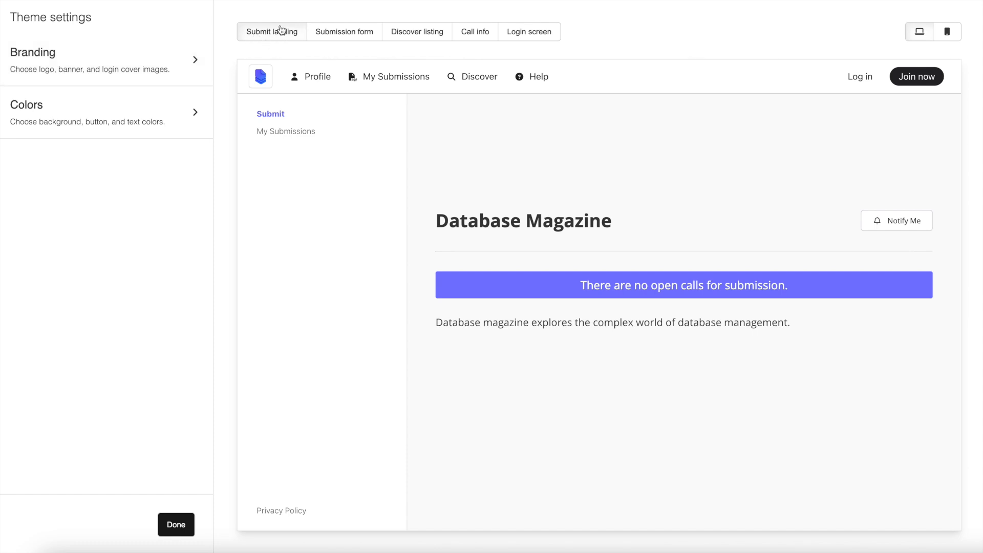
Step: Preview the submission form, discover listing, call info and login screen on desktop, and go back through the pages to the submit landing on mobile
left_click(355, 34)
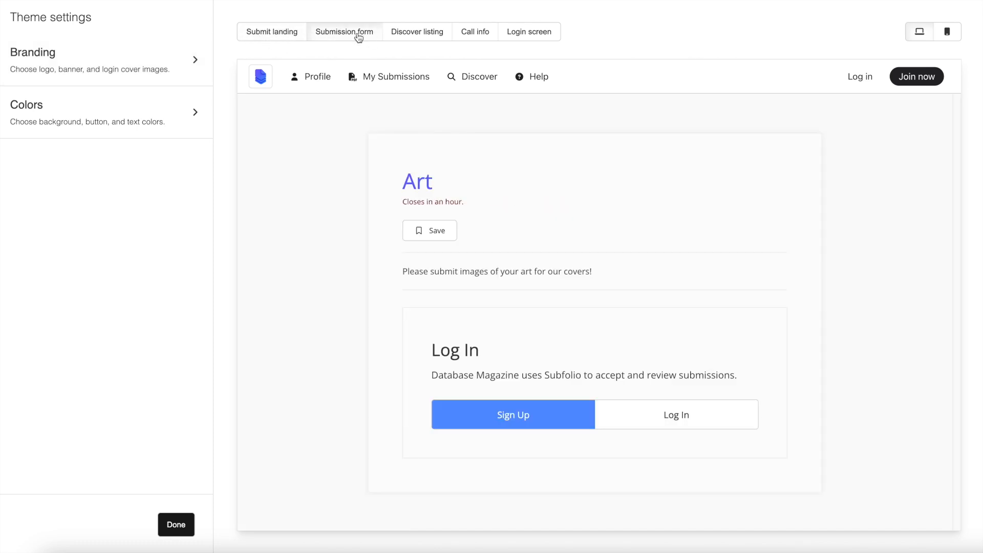
left_click(429, 33)
left_click(477, 34)
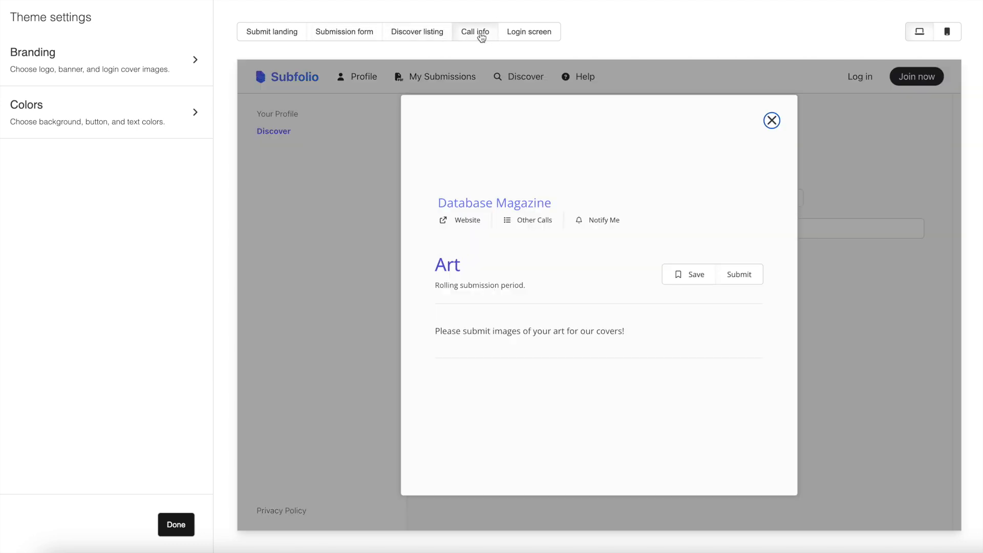
left_click(539, 34)
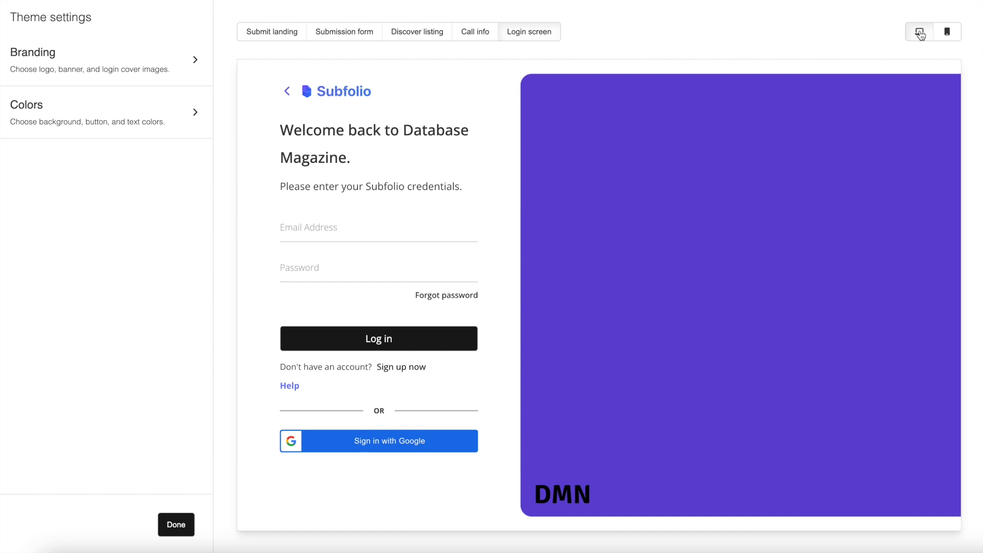
left_click(953, 33)
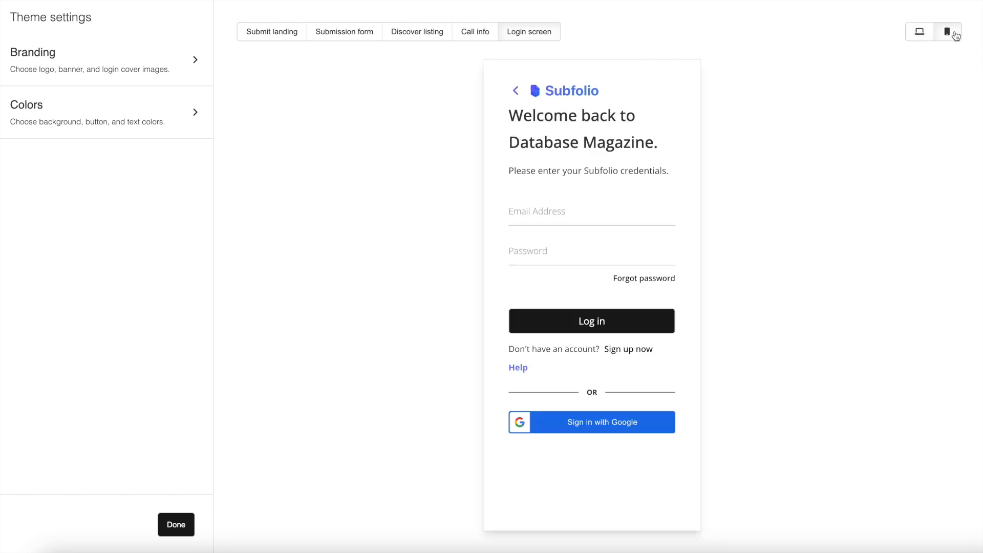
left_click(475, 35)
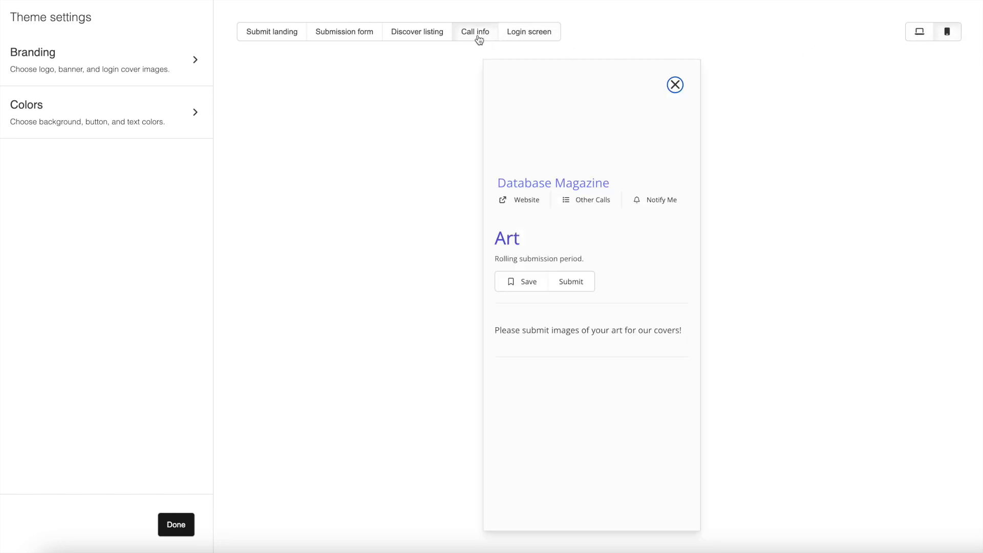
left_click(436, 37)
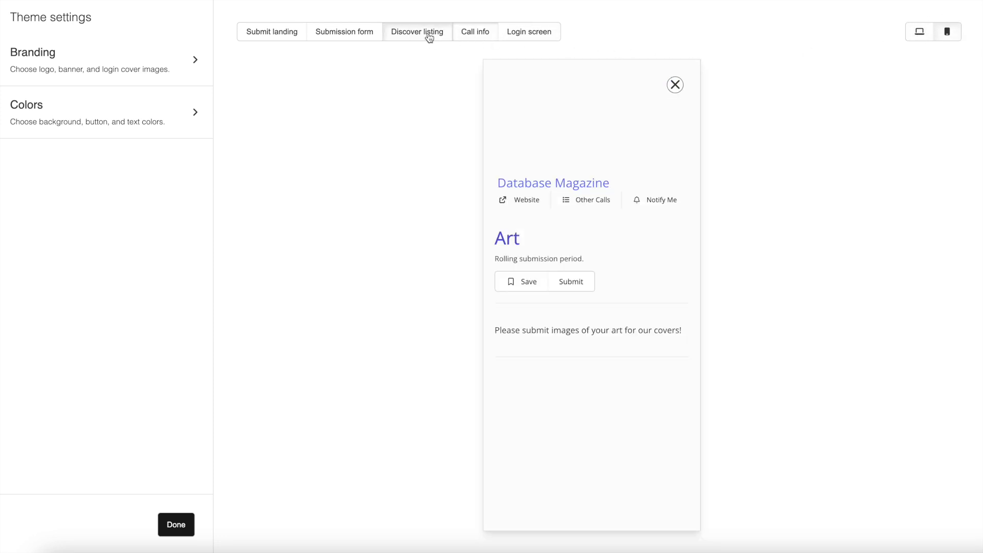
left_click(353, 33)
left_click(275, 32)
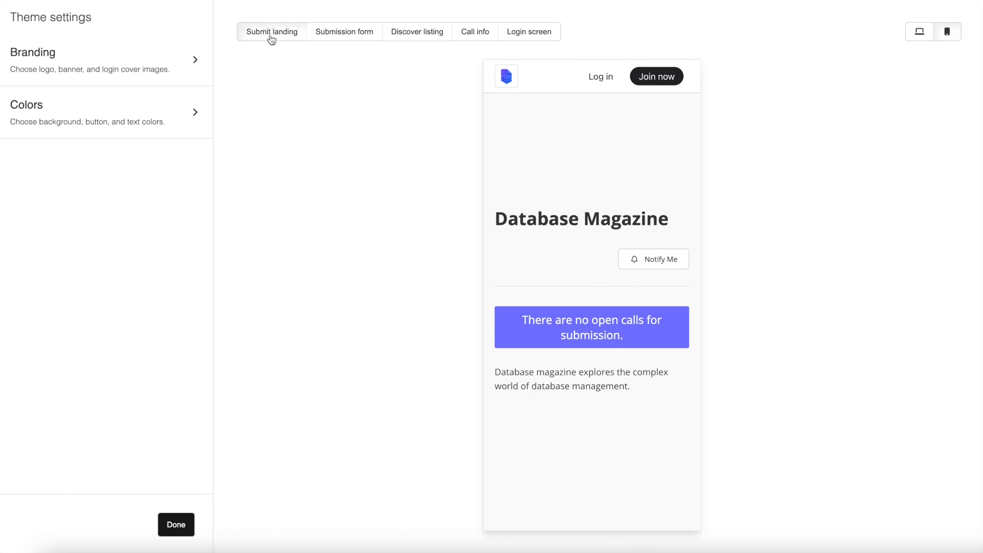
Step: Choose the Wordmark image as publication wordmark and the Banner image as publication banner, and check them in the desktop preview
left_click(128, 68)
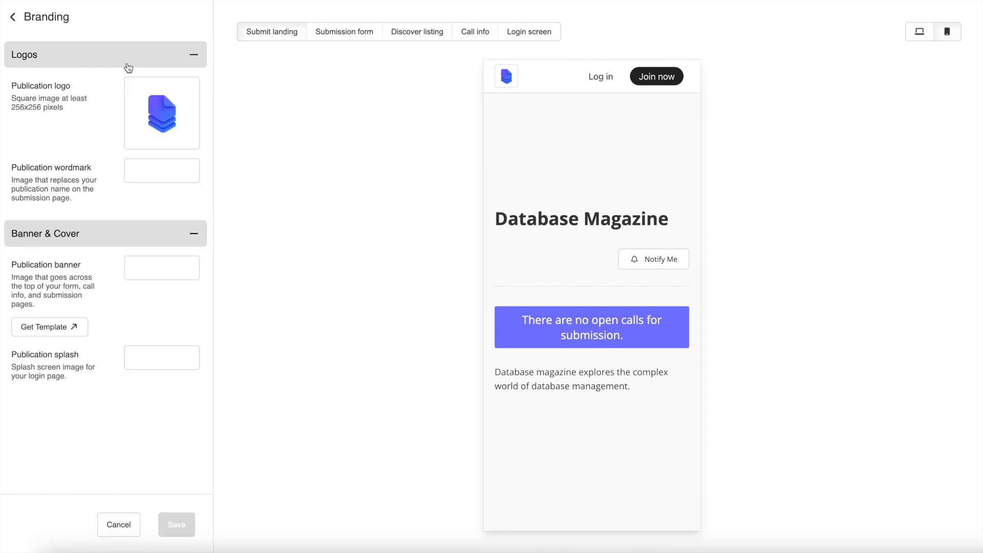
left_click(167, 173)
left_click(504, 220)
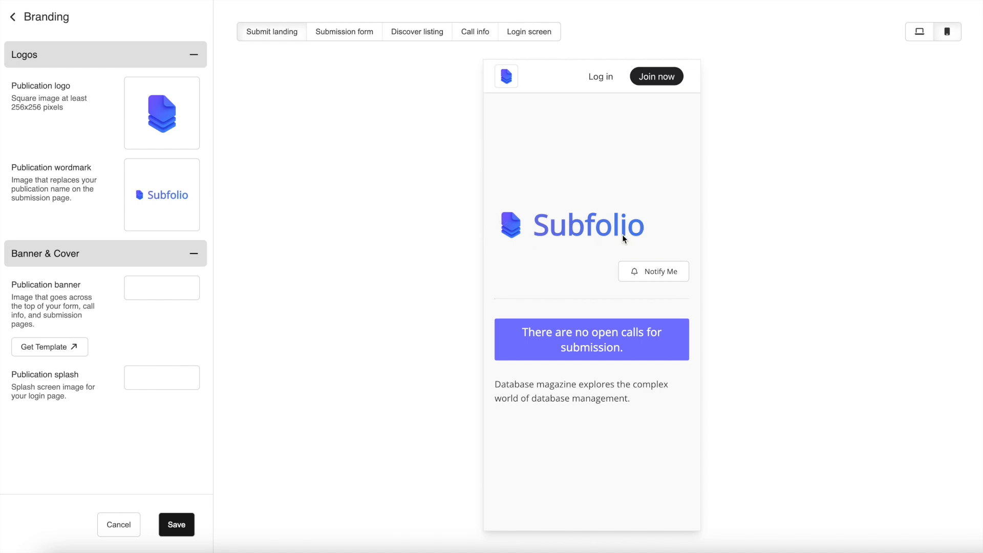
left_click(169, 287)
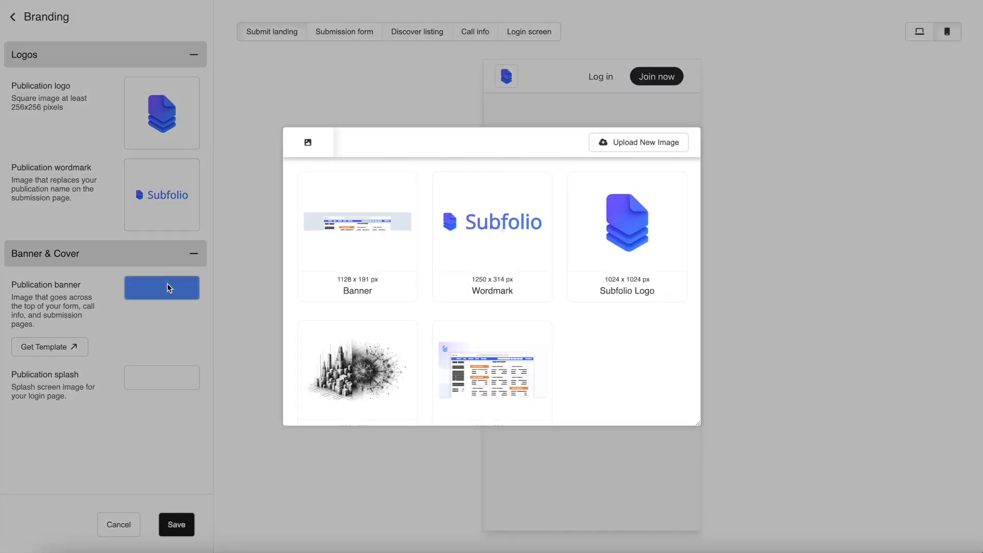
left_click(335, 257)
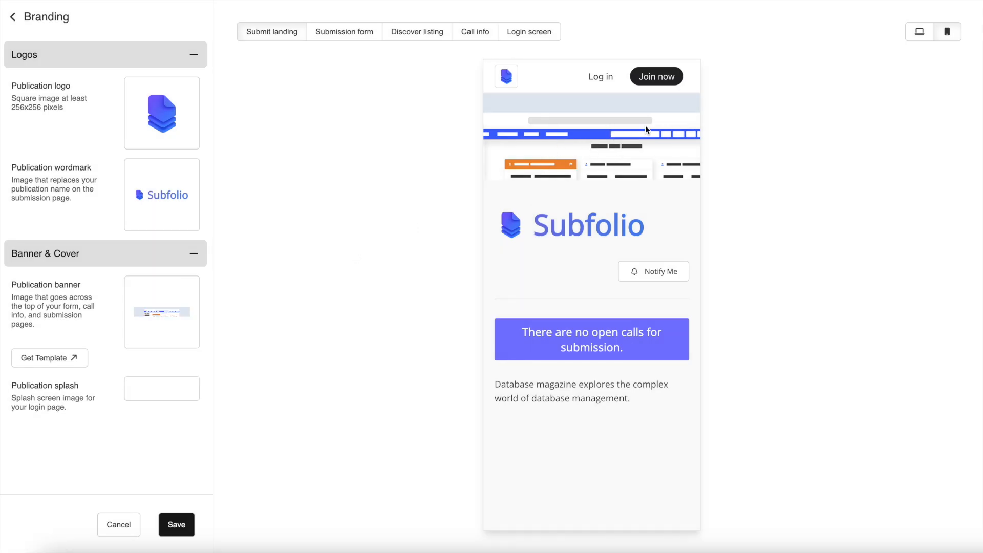
left_click(922, 32)
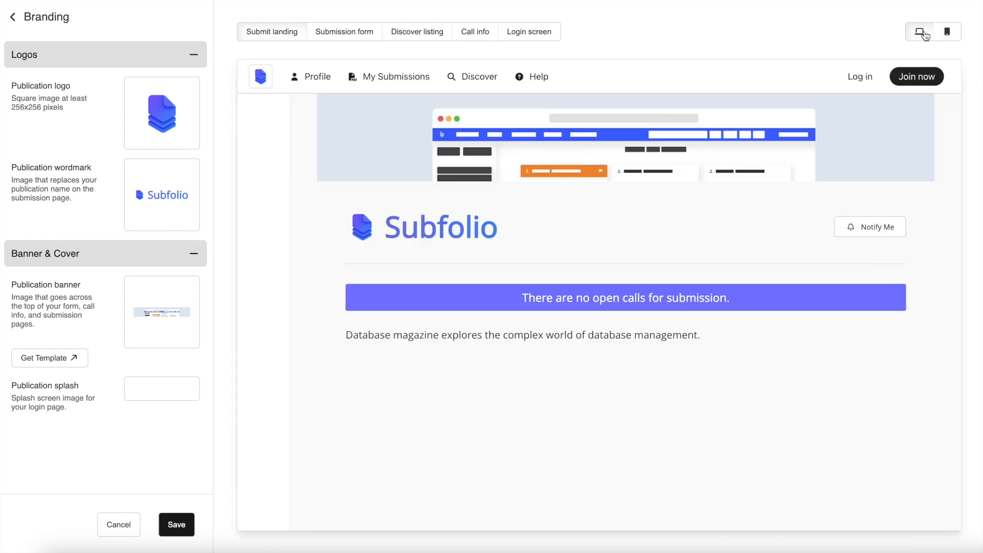
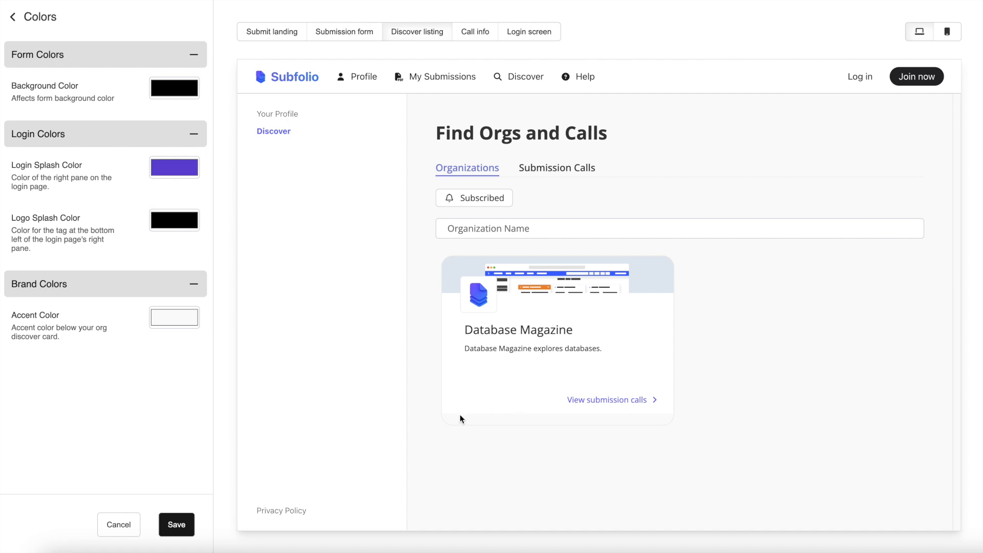
Step: Set the brand Accent Color to a blue of about RGB 82, 110, 255 and save the colors
left_click(170, 314)
left_click_drag(193, 349, 268, 332)
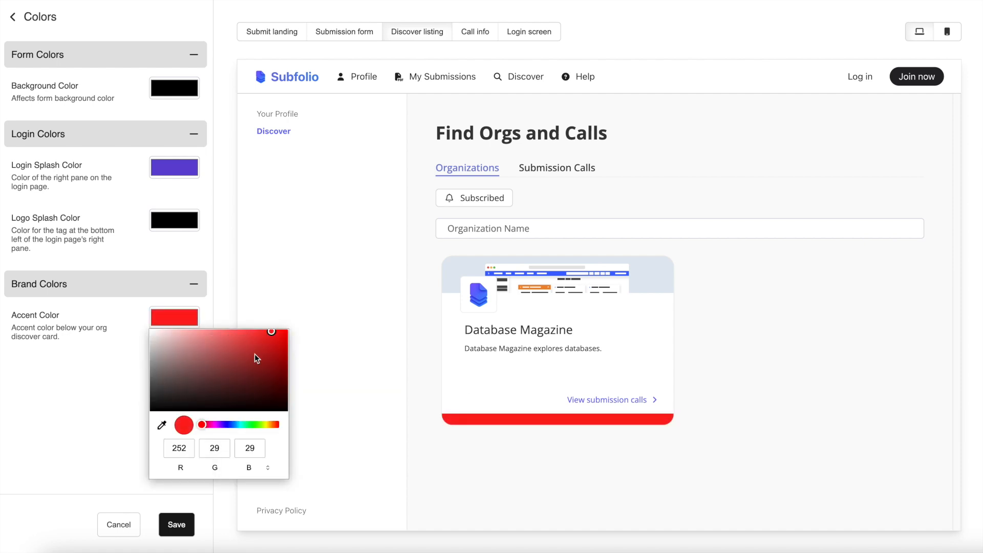
mouse_move(213, 427)
left_mouse_down()
mouse_move(280, 424)
mouse_move(230, 424)
left_mouse_up()
left_click(264, 350)
left_click_drag(264, 350, 242, 325)
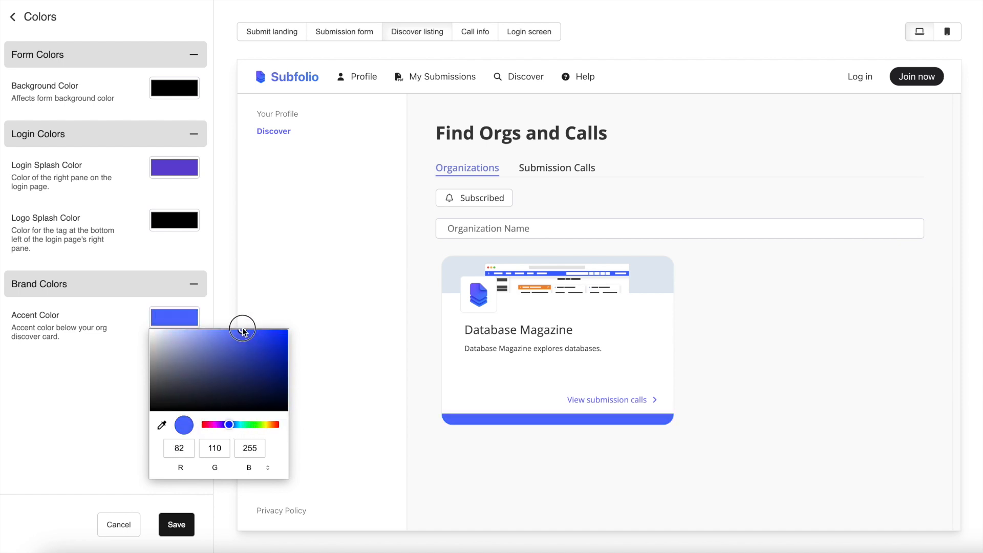
left_click(107, 399)
left_click(185, 524)
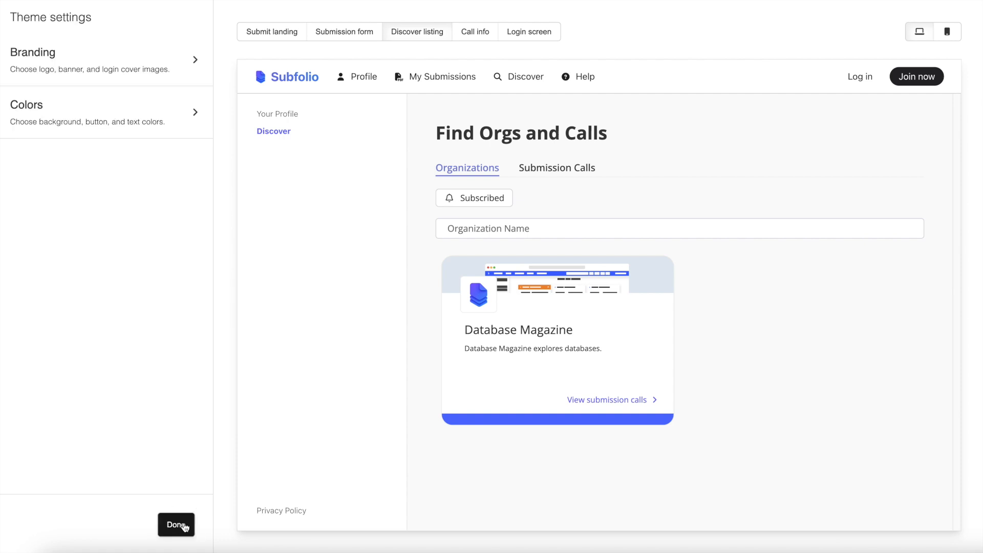
Step: Clear the publication splash image in the branding settings, confirm the removal and save
left_click(135, 72)
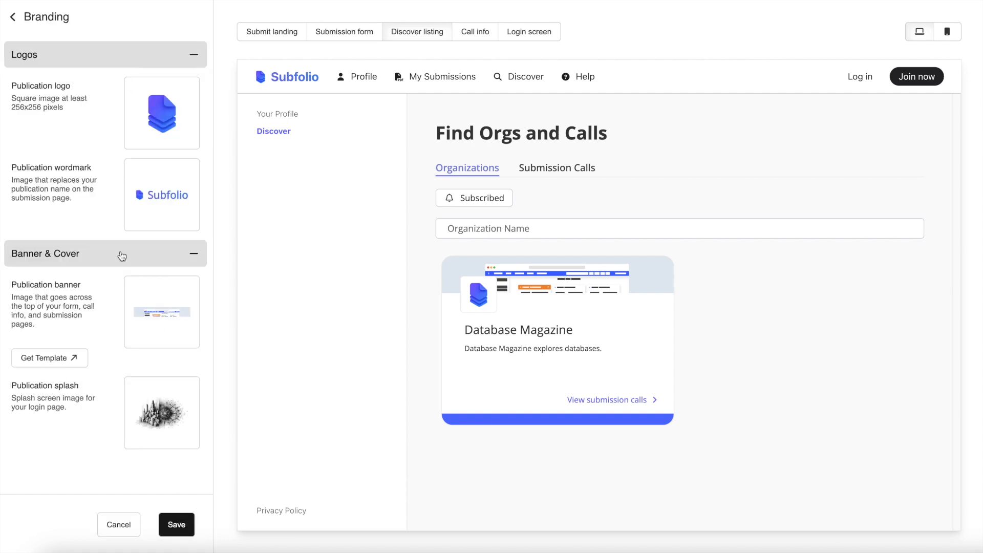
left_click(189, 388)
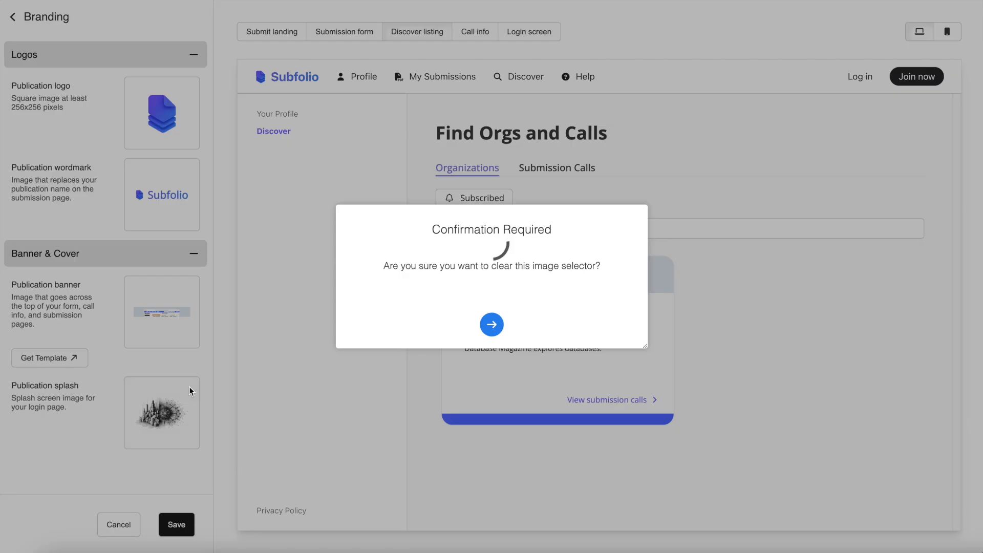
left_click(491, 324)
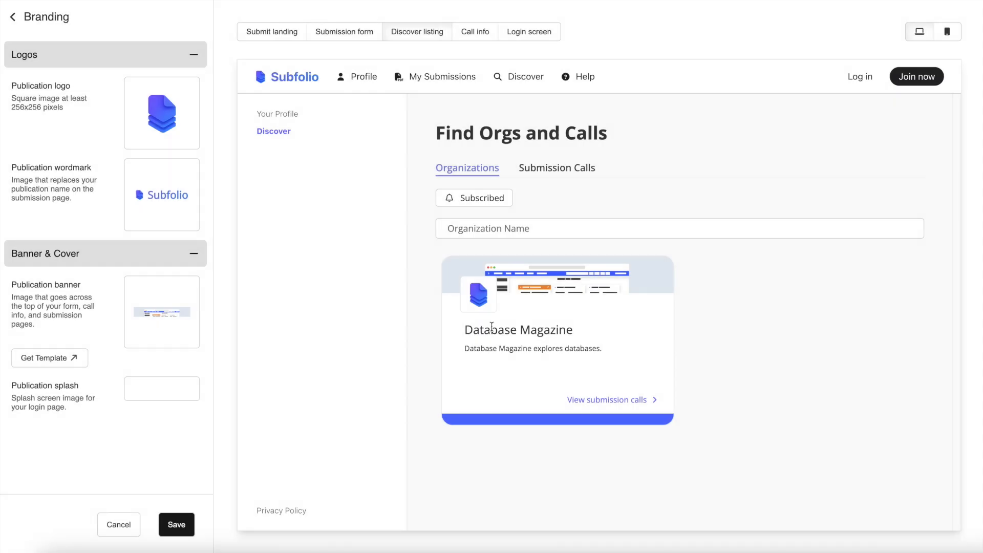
left_click(177, 524)
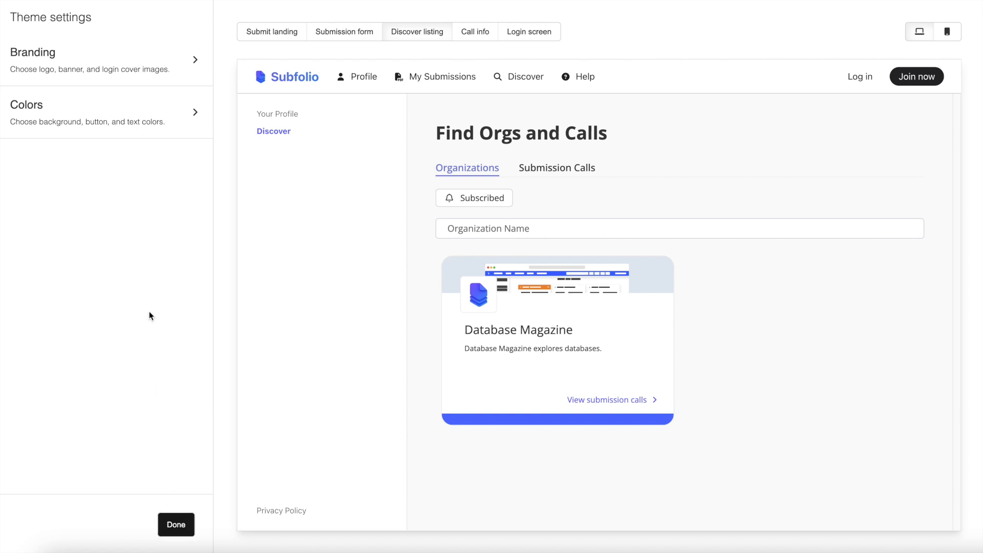
Step: With the login screen previewed, set the Login Splash Color to teal (RGB 69, 211, 188) and the Logo Splash Color to white (RGB 255, 255, 255)
left_click(136, 124)
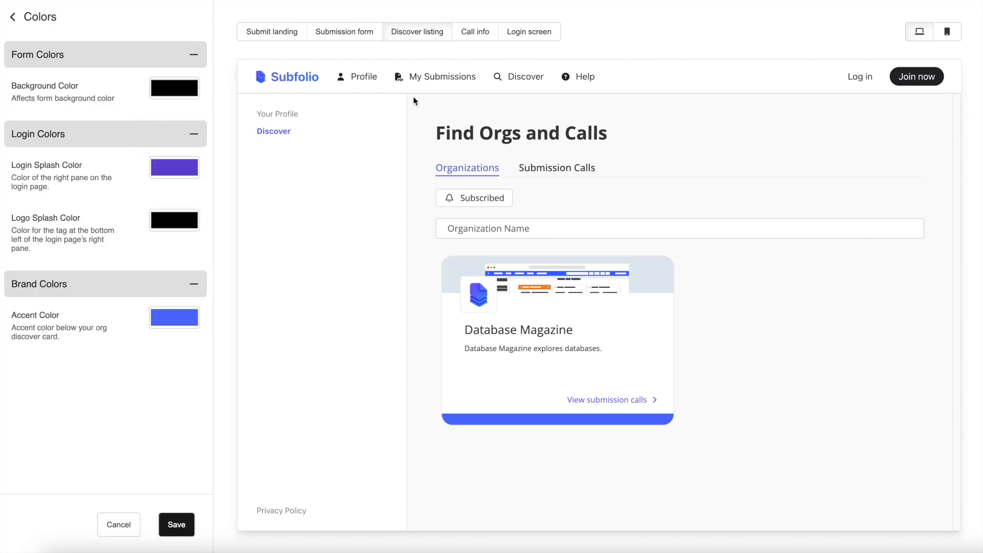
left_click(531, 36)
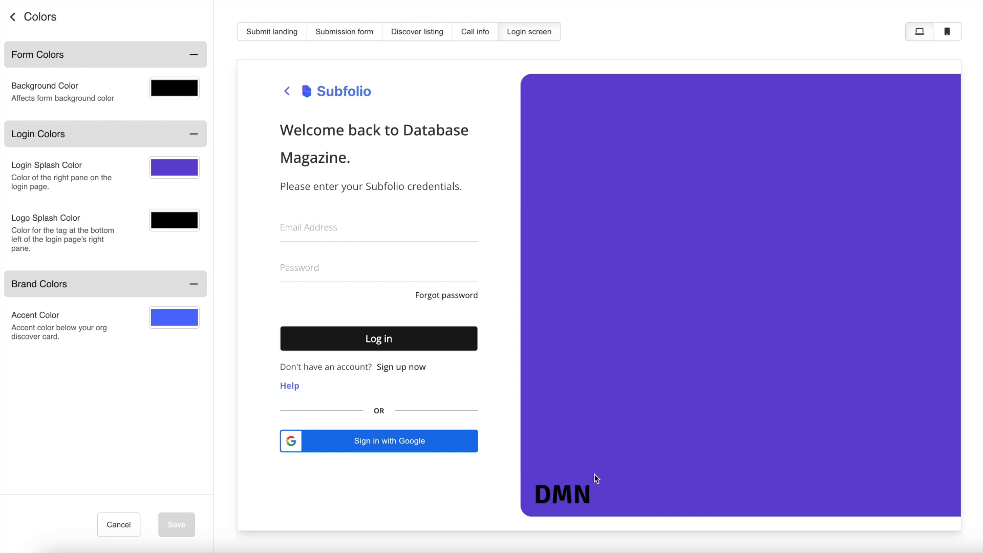
left_click(177, 169)
left_click_drag(229, 281, 246, 278)
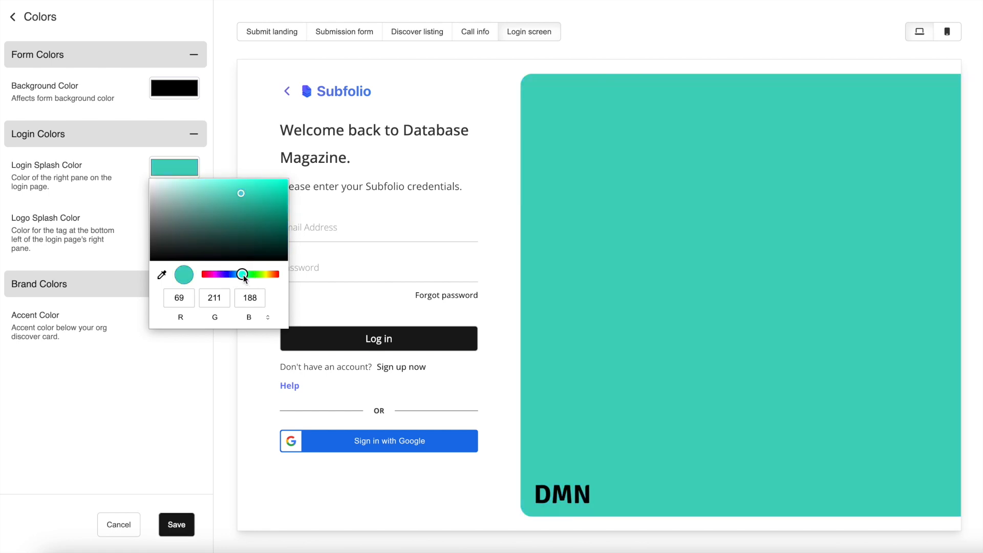
left_click(104, 167)
left_click(155, 222)
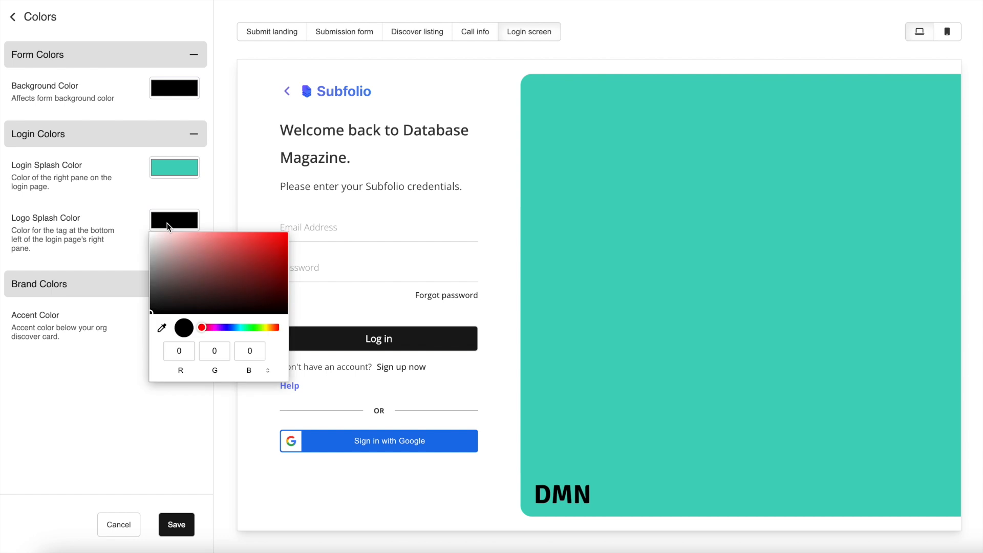
left_click_drag(167, 279, 124, 211)
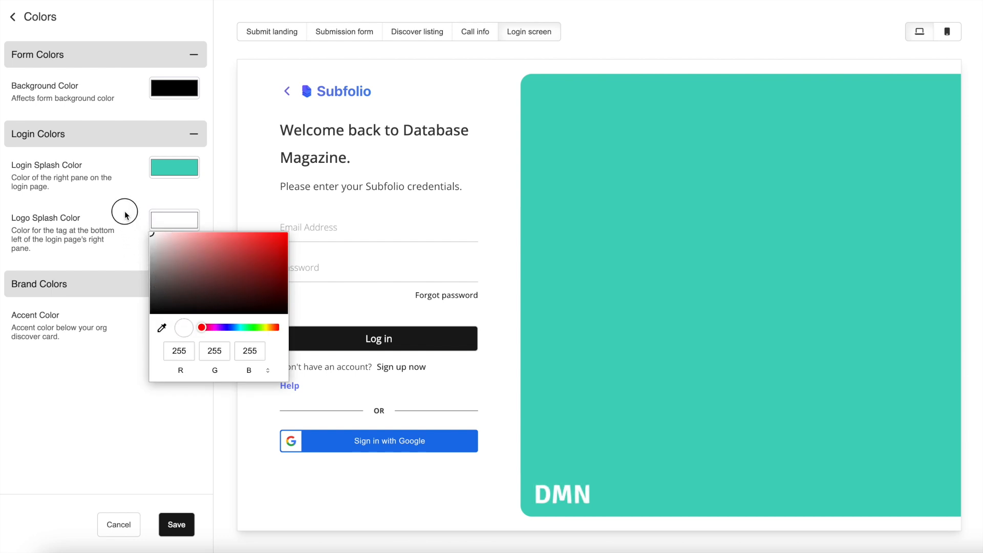
Step: Close the color picker and save the login color changes
left_click(124, 200)
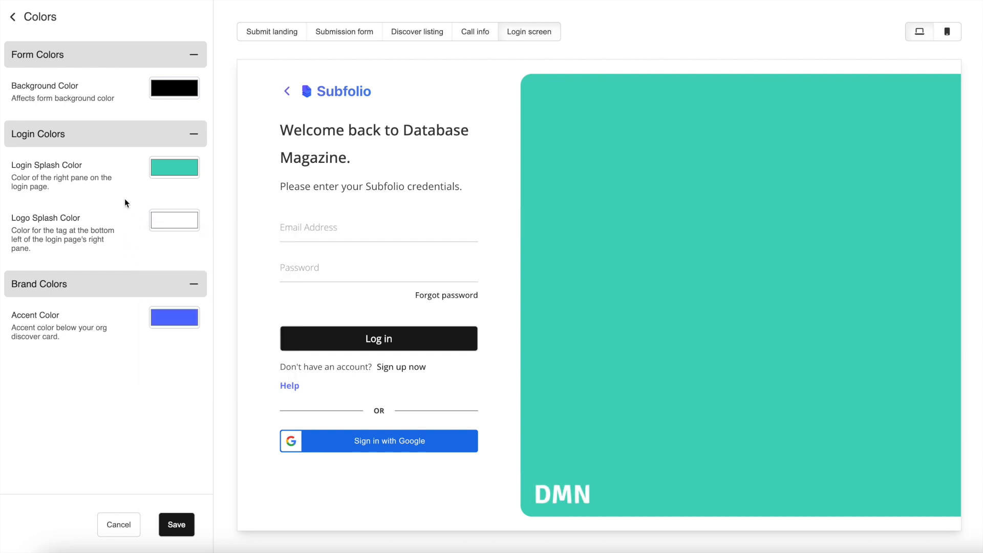
left_click(172, 527)
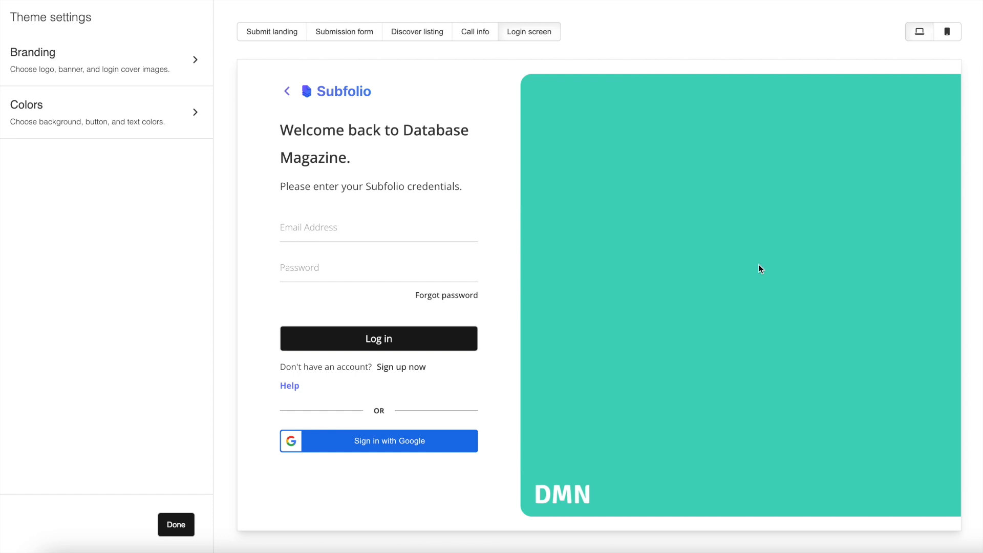
Step: Preview the theme on the submit landing, submission form, discover listing, call info and login screen, and leave the theme editor
left_click(272, 33)
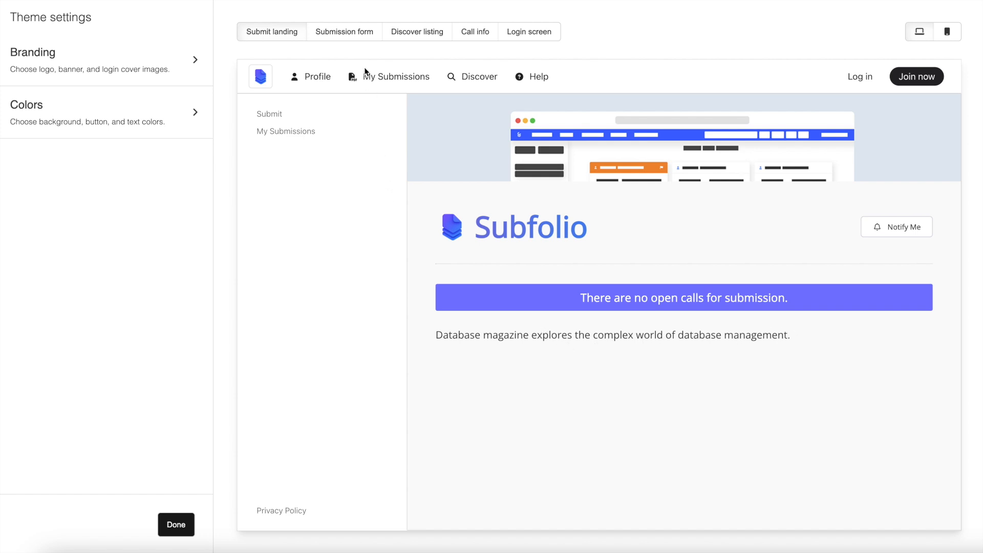
left_click(352, 33)
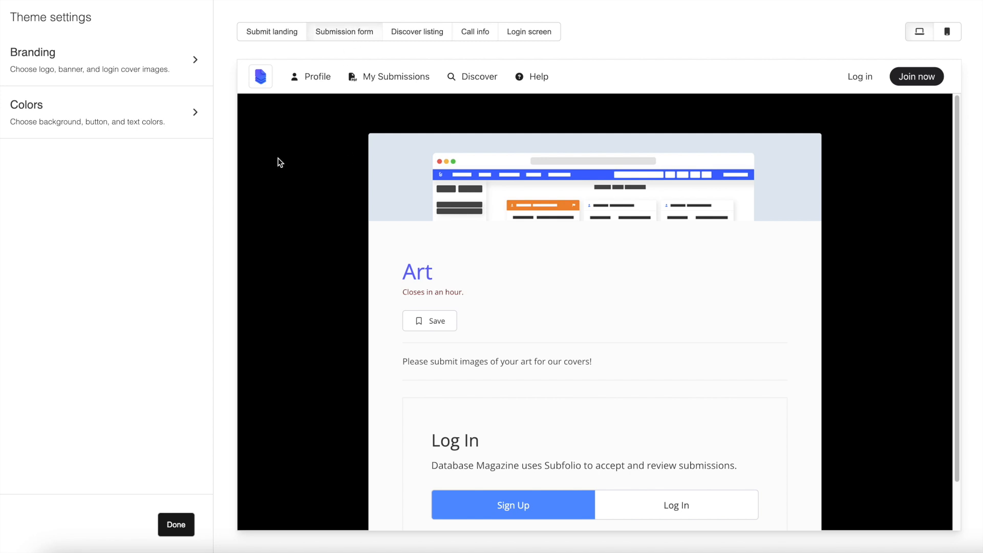
left_click(415, 33)
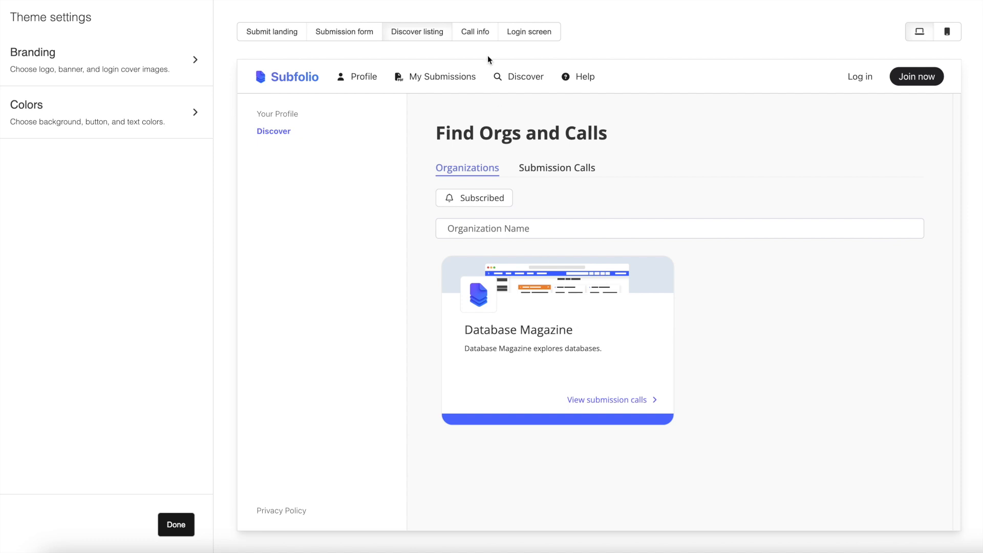
left_click(479, 35)
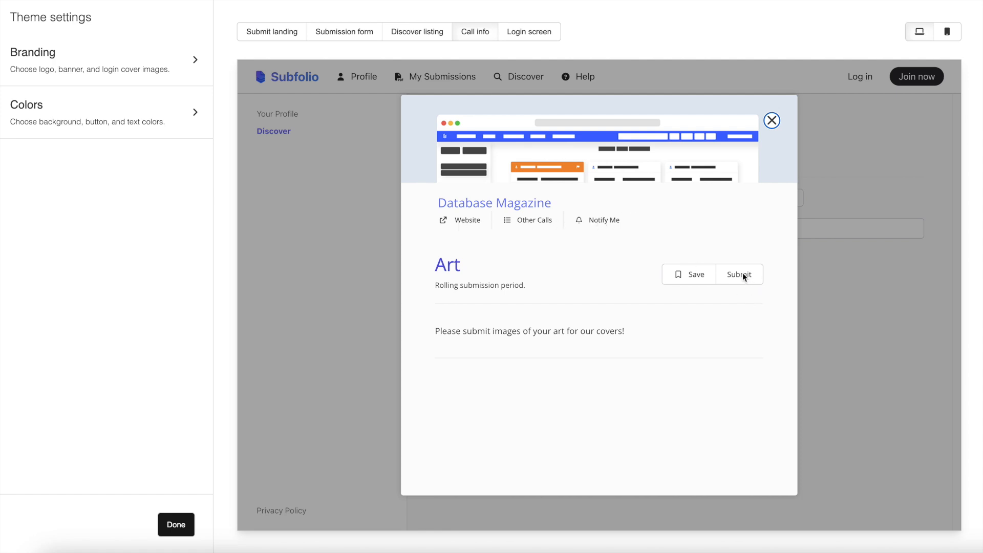
left_click(530, 33)
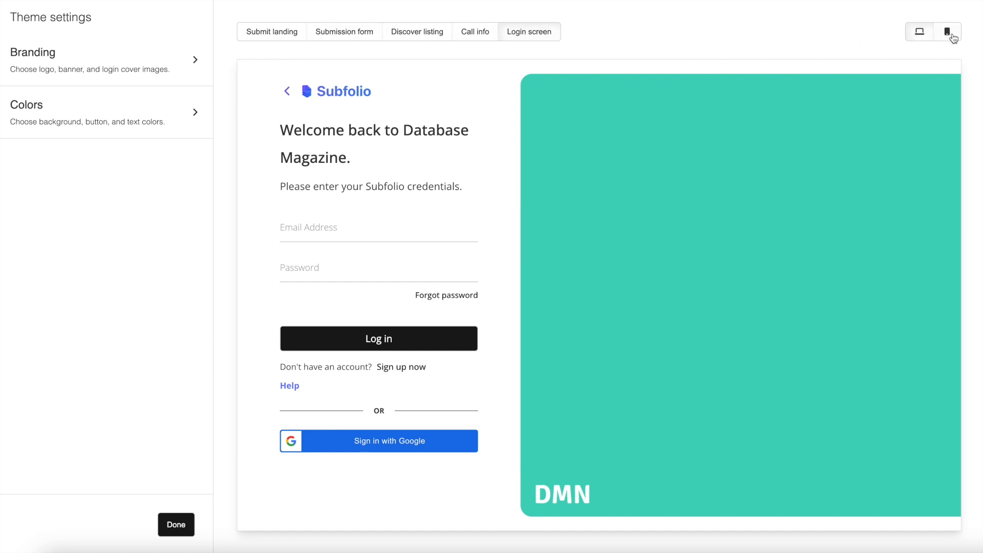
left_click(178, 527)
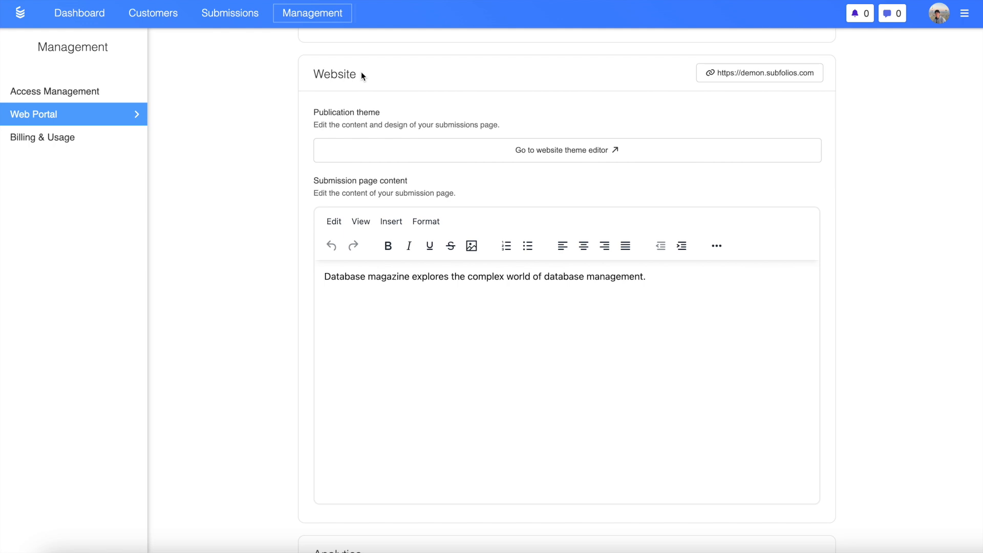
Step: Review the Google Analytics option and the Search Engine Optimization & Socials fields of the web portal
scroll(384, 159, "down", 10)
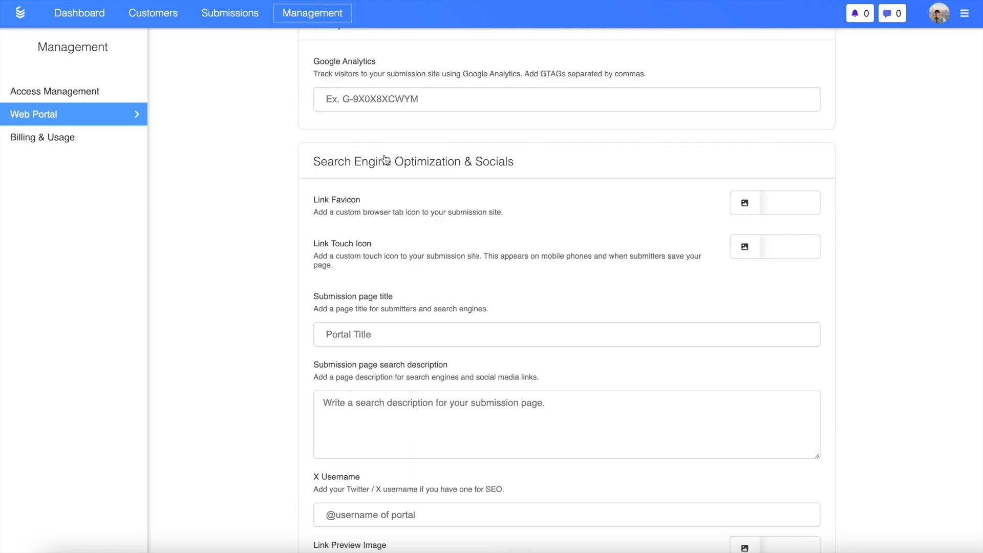
scroll(384, 155, "up", 2)
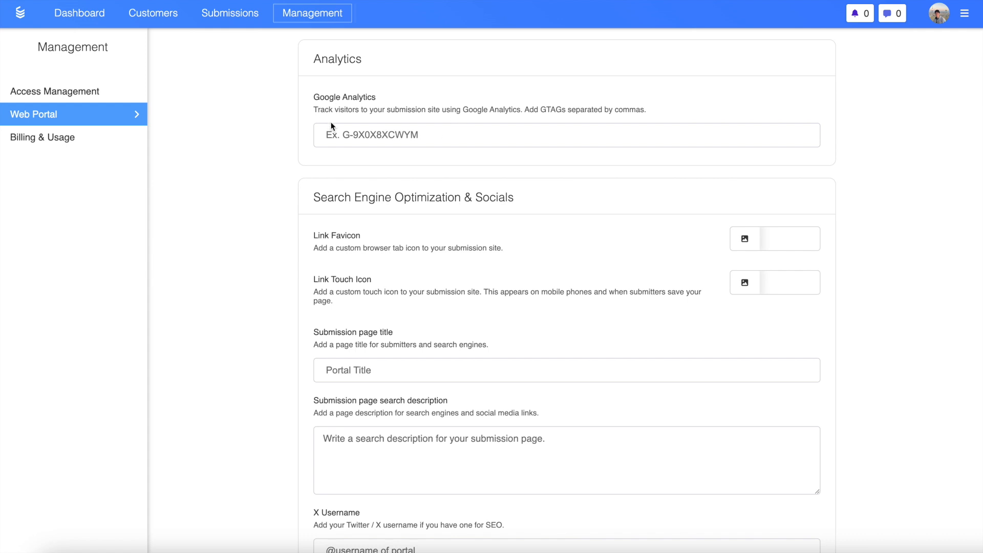
left_click(363, 134)
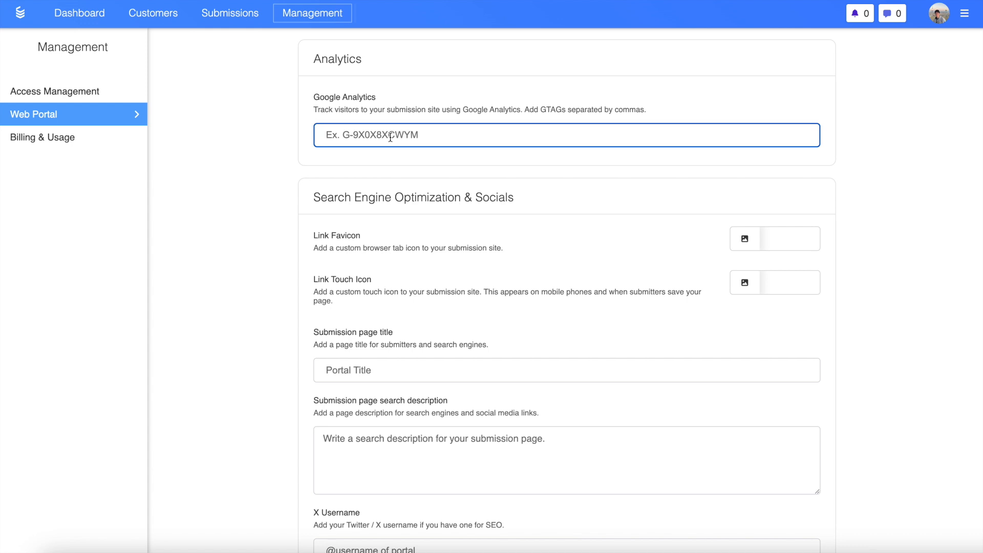
scroll(390, 137, "down", 2)
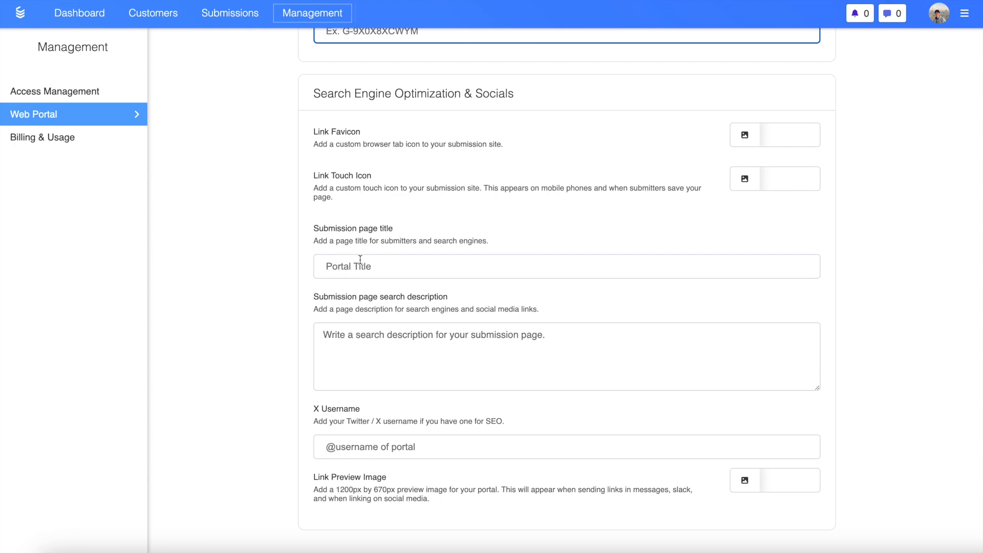
left_click(375, 342)
scroll(375, 344, "down", 1)
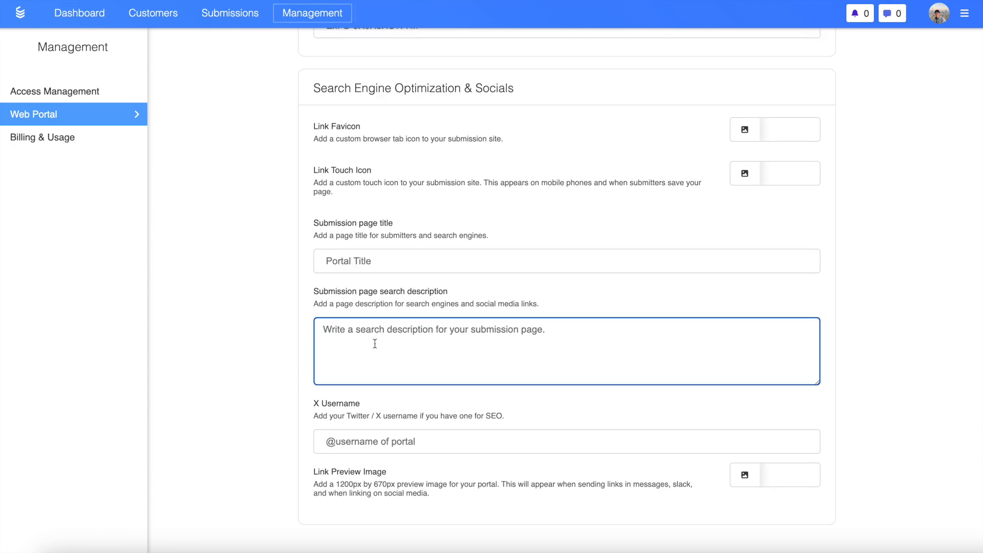
left_click(340, 445)
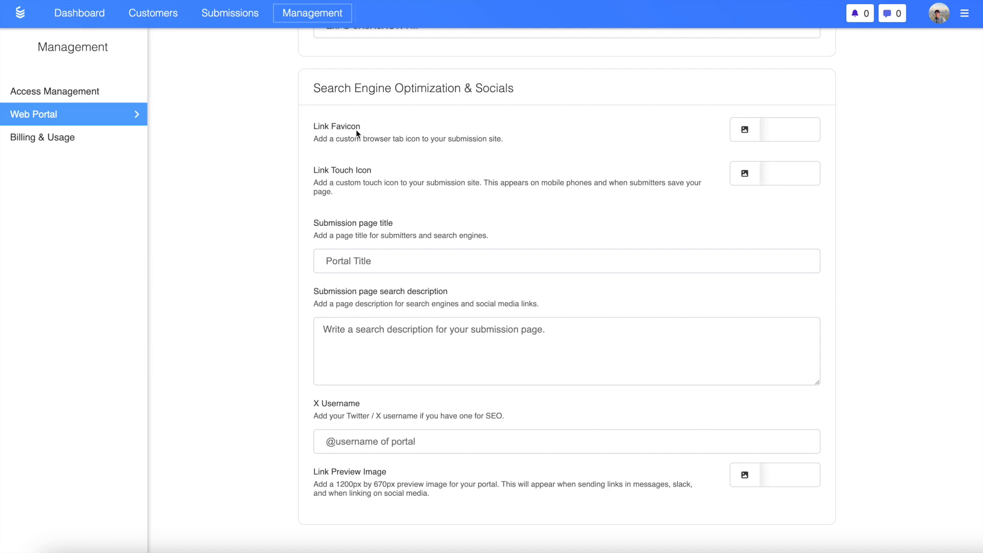
Step: Choose the Subfolio Logo image as both the link favicon and the link touch icon, saving each
left_click(778, 134)
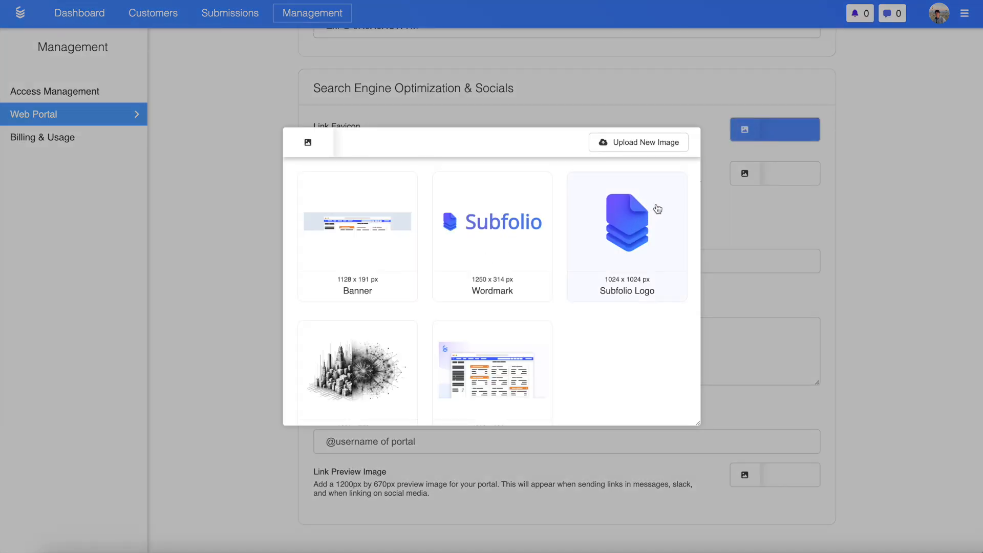
left_click(635, 230)
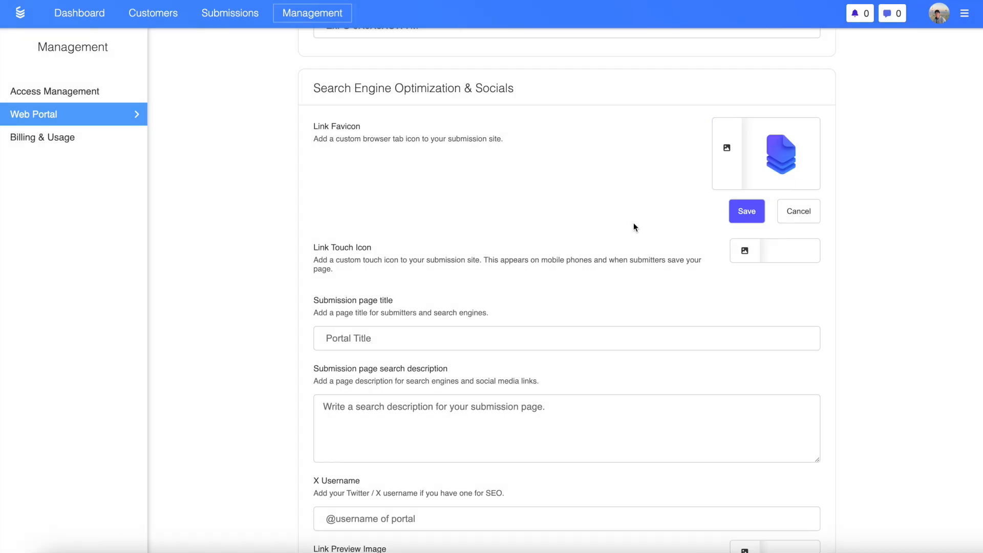
left_click(746, 212)
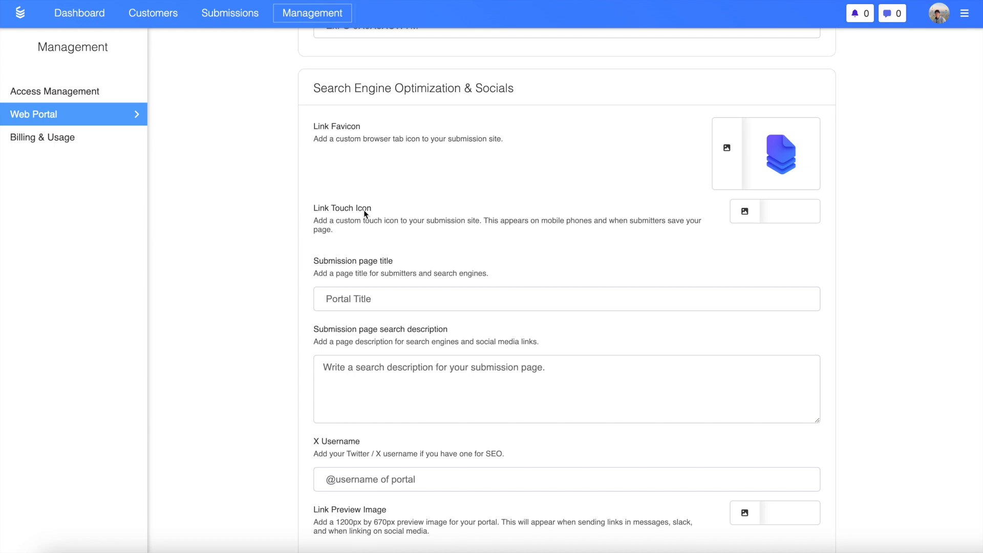
left_click(767, 212)
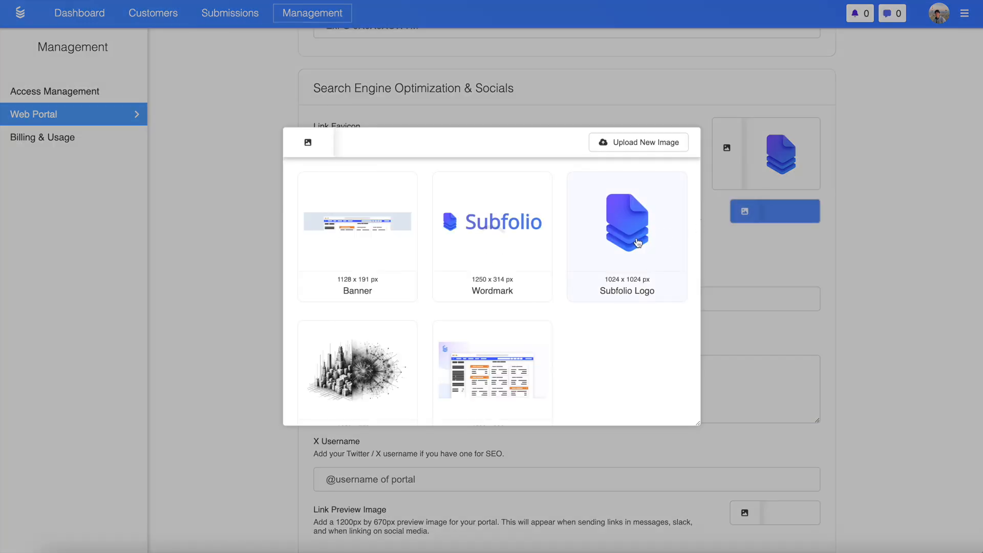
left_click(634, 237)
left_click(747, 290)
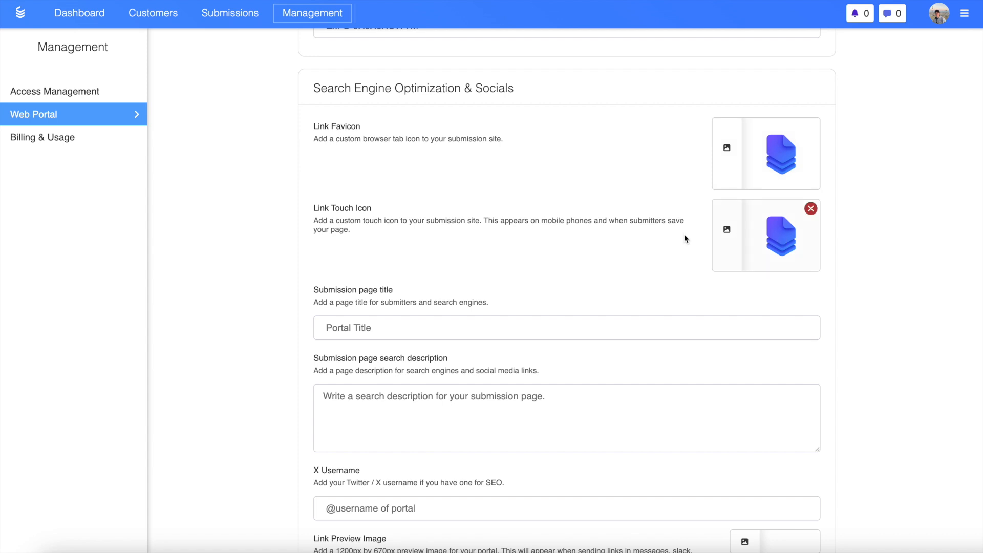
Step: Set the submission page title to "Subfolio Submissions" and save it
scroll(343, 264, "down", 2)
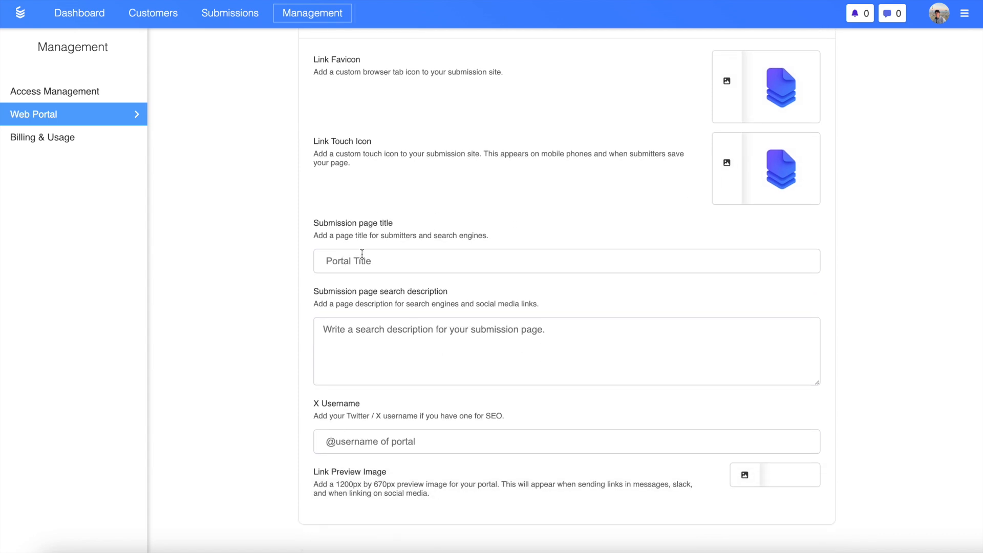
left_click(362, 255)
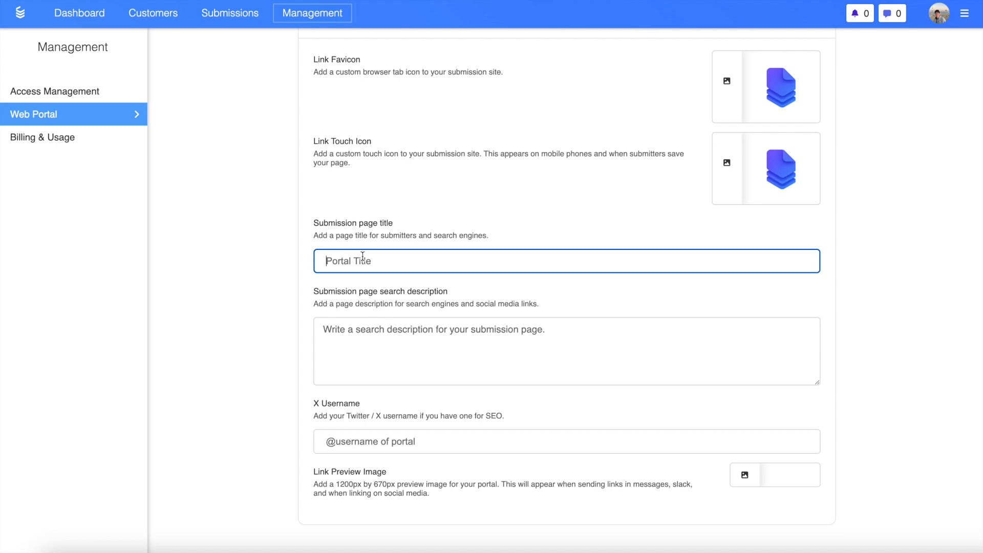
type("Subfo")
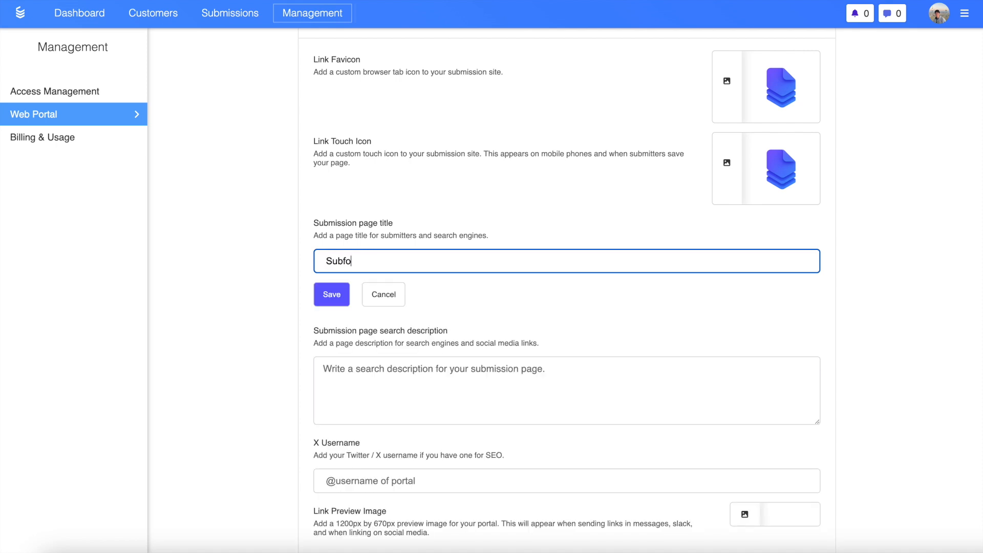
type("lio Submissions")
left_click_drag(363, 261, 270, 262)
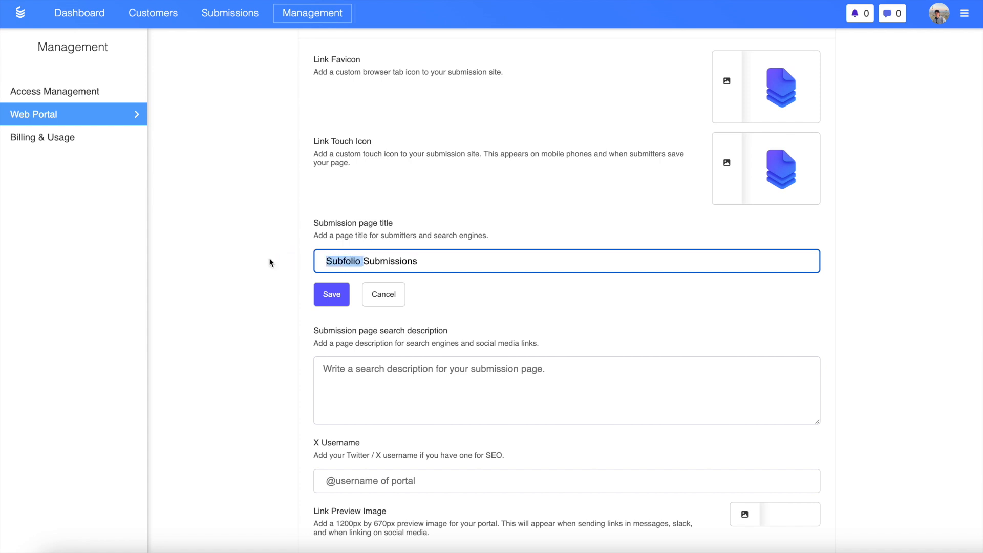
left_click(330, 295)
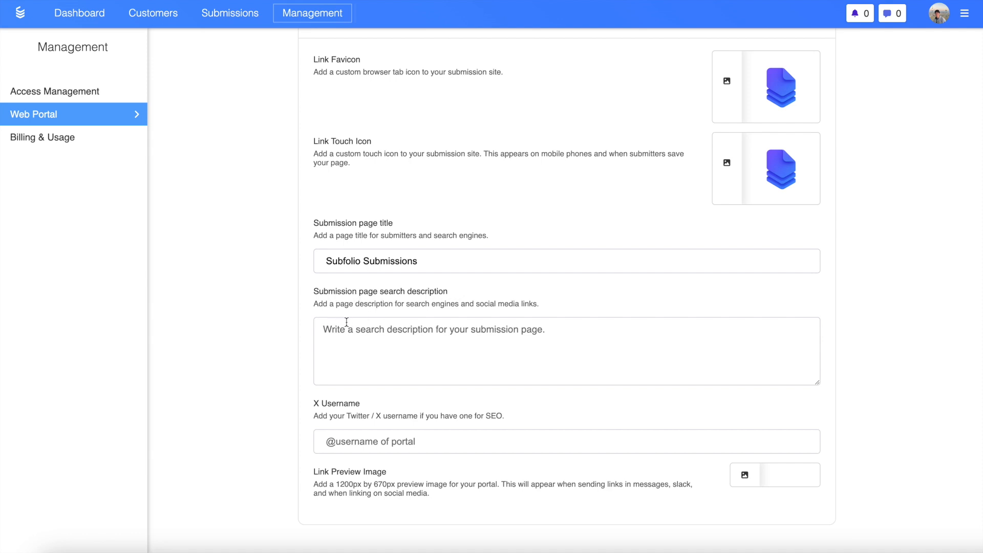
Step: Enter "Subfolio's submissions." as the submission page search description and save it
left_click(396, 337)
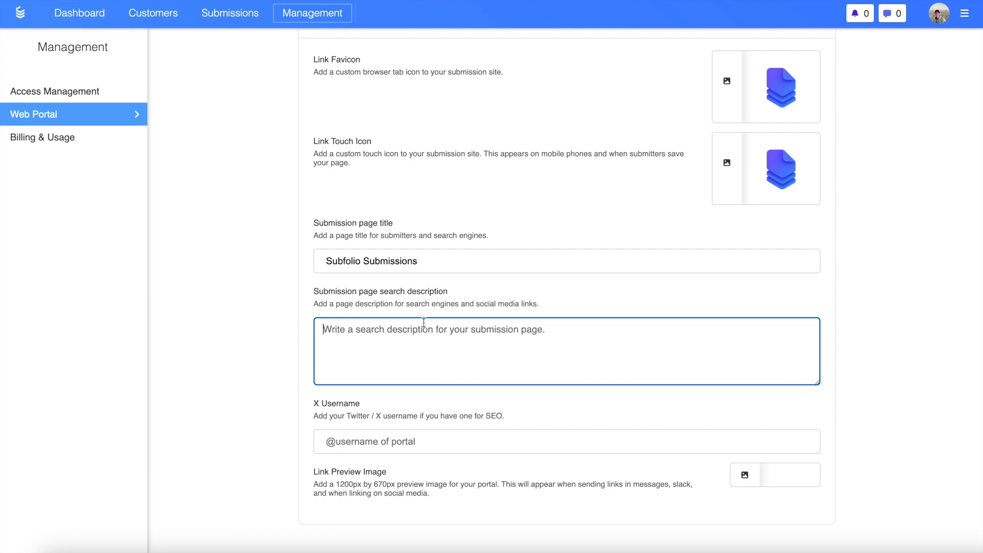
type("Subfolio's submissions.")
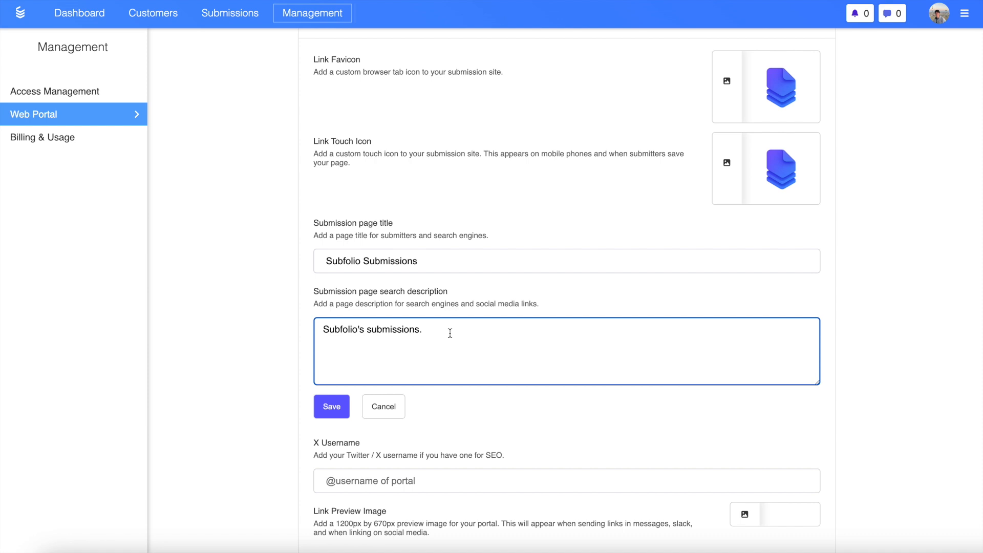
left_click(331, 405)
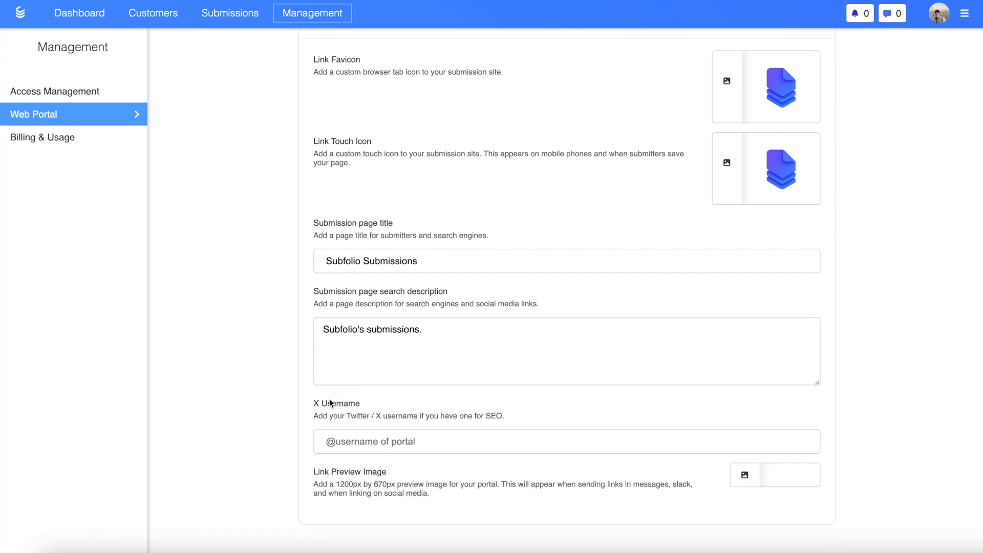
left_click(383, 441)
type("@subfolio")
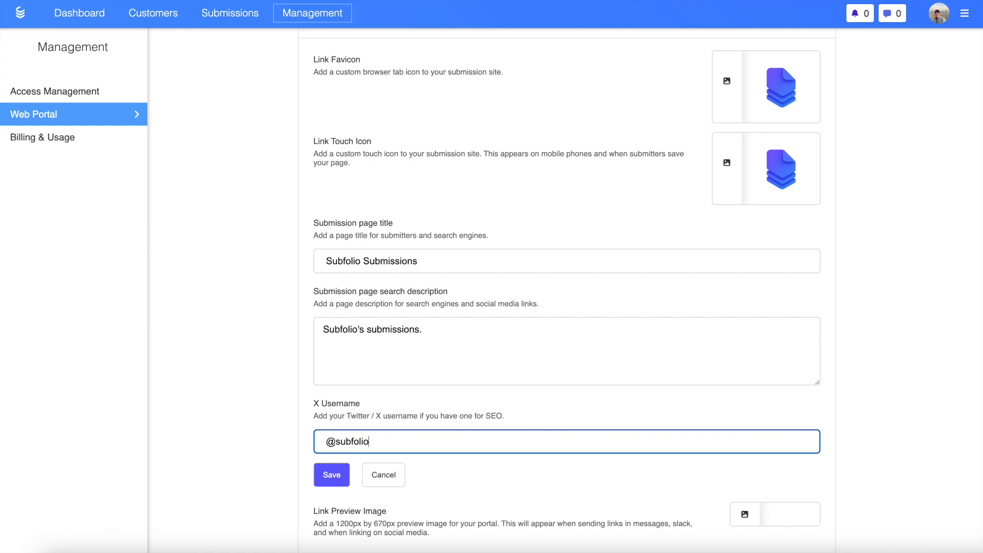
scroll(567, 289, "down", 1)
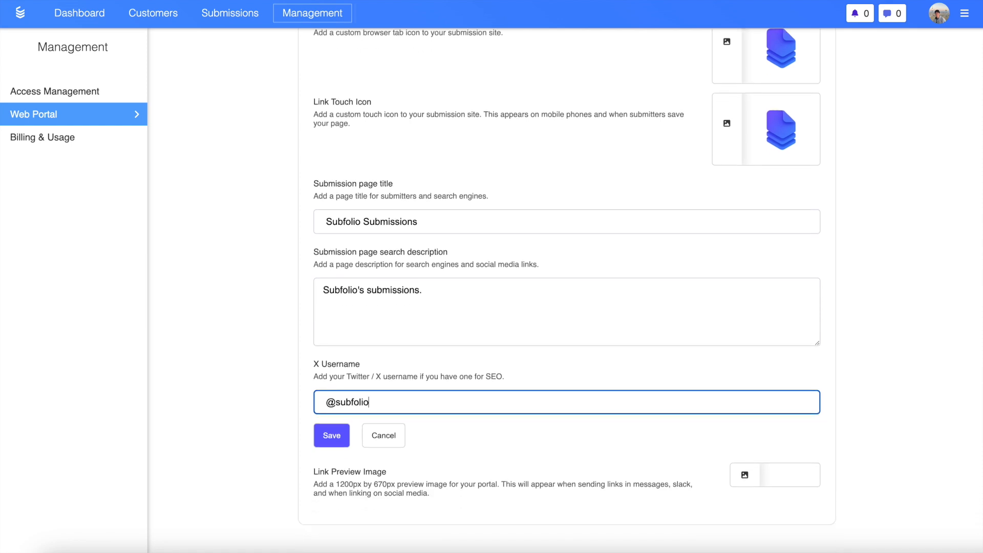
left_click(332, 435)
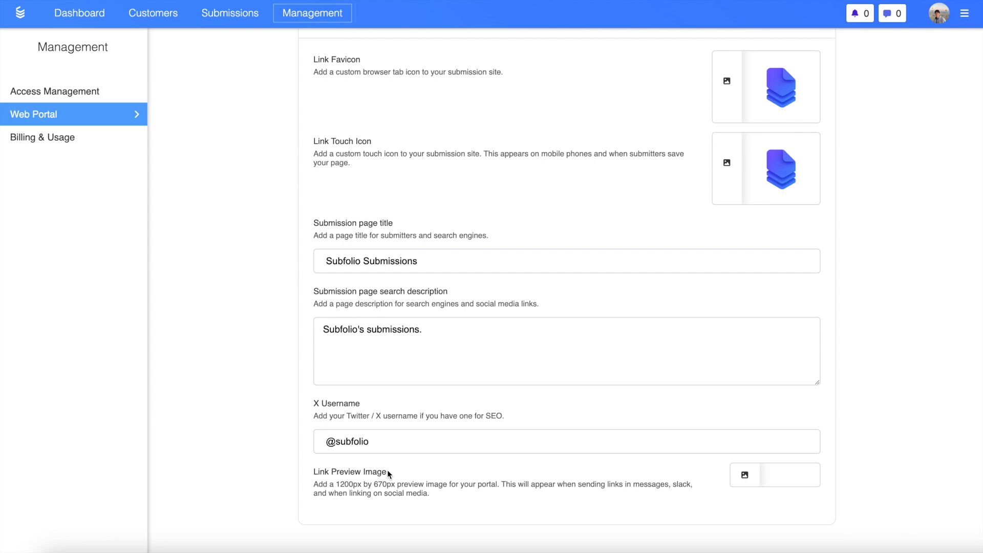
Step: Choose the image of the app interface with orange-highlighted cards as the link preview image and save it
left_click(781, 470)
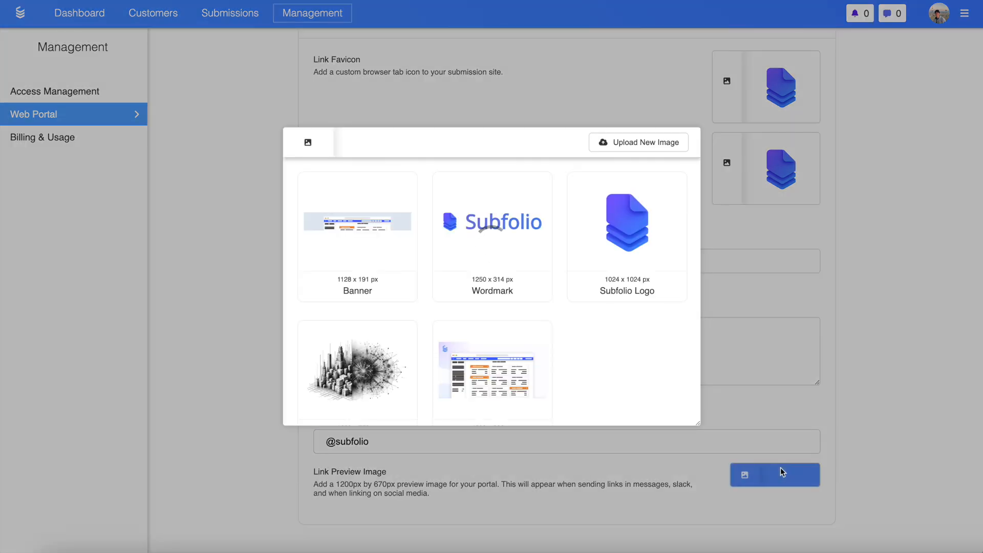
left_click(483, 380)
scroll(483, 379, "down", 2)
left_click(746, 488)
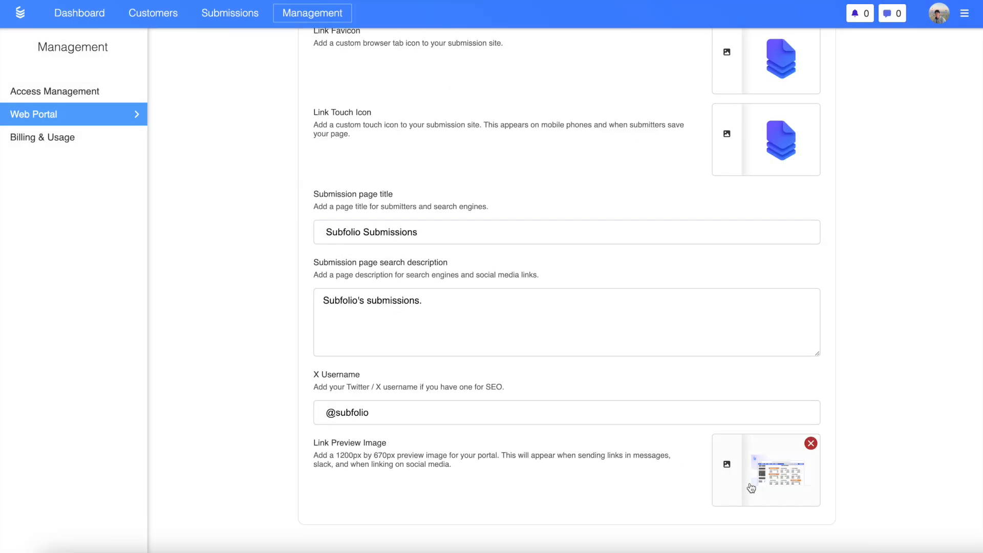
scroll(898, 397, "up", 20)
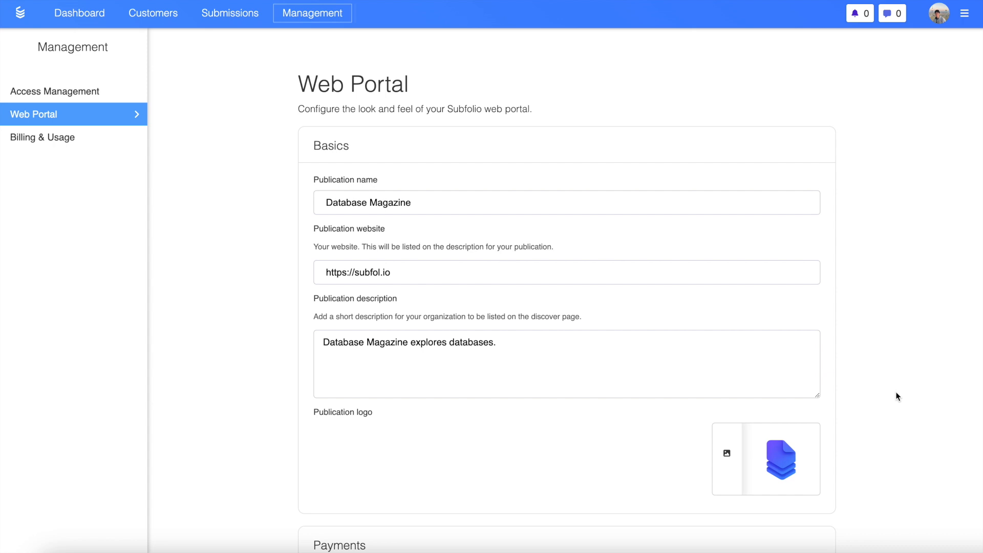